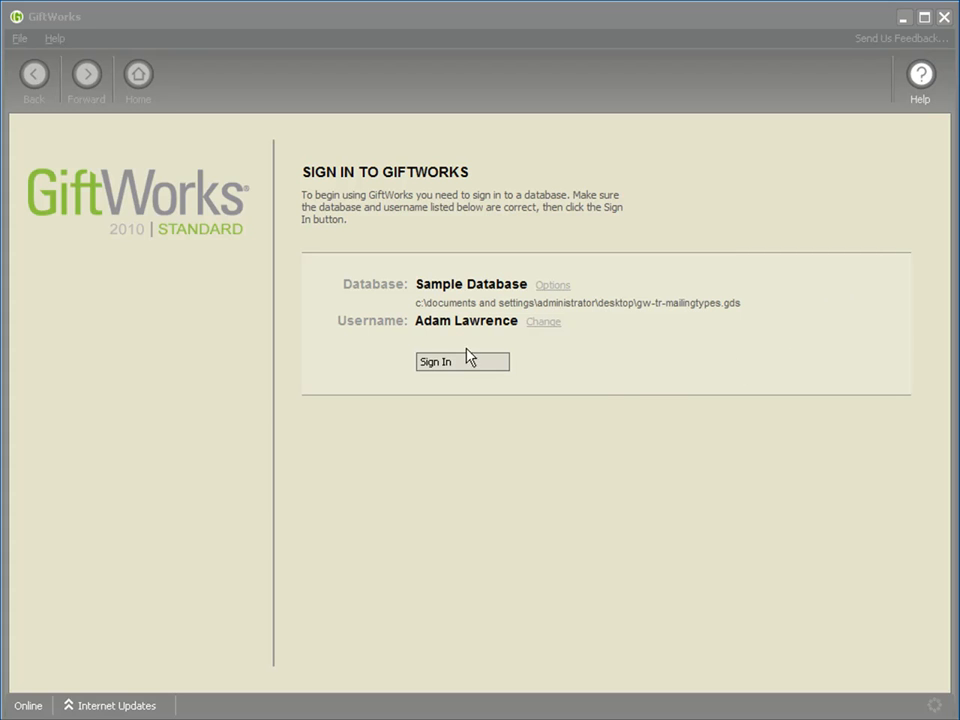
Sign in to the Sample Database and open the Donor Mailing Example SmartList
{"action": "left_click", "coordinate": [448, 364]}
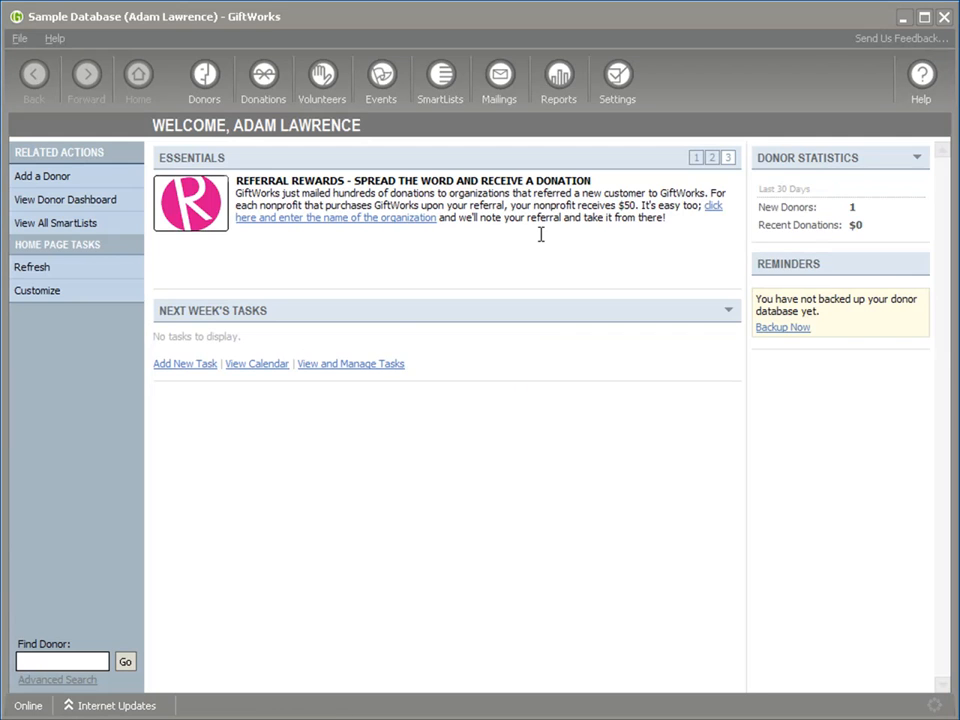
{"action": "left_click", "coordinate": [439, 100]}
{"action": "left_click", "coordinate": [465, 258]}
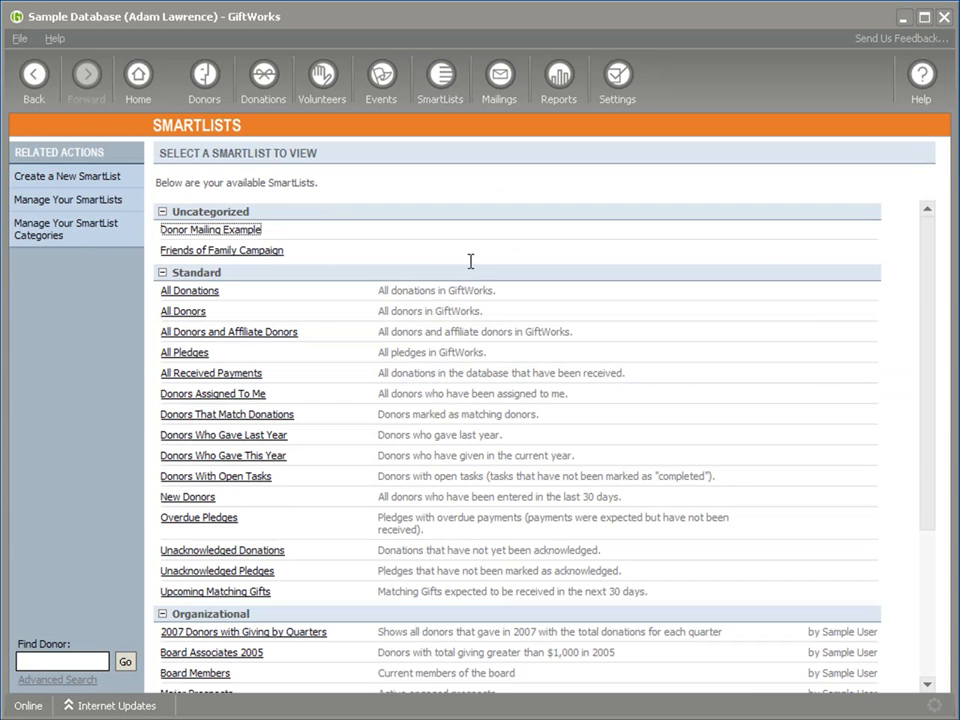
{"action": "left_click", "coordinate": [222, 236]}
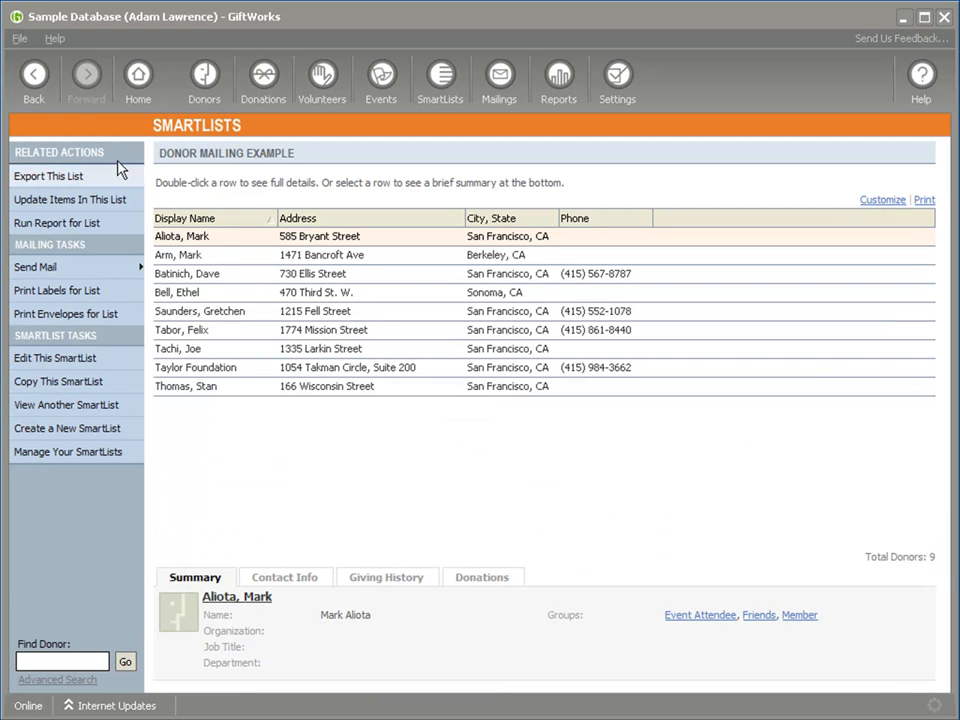
Open the sixth donor's record in the list and examine the donation history, including the fund, campaign and appeal details of the gifts
{"action": "double_click", "coordinate": [203, 331]}
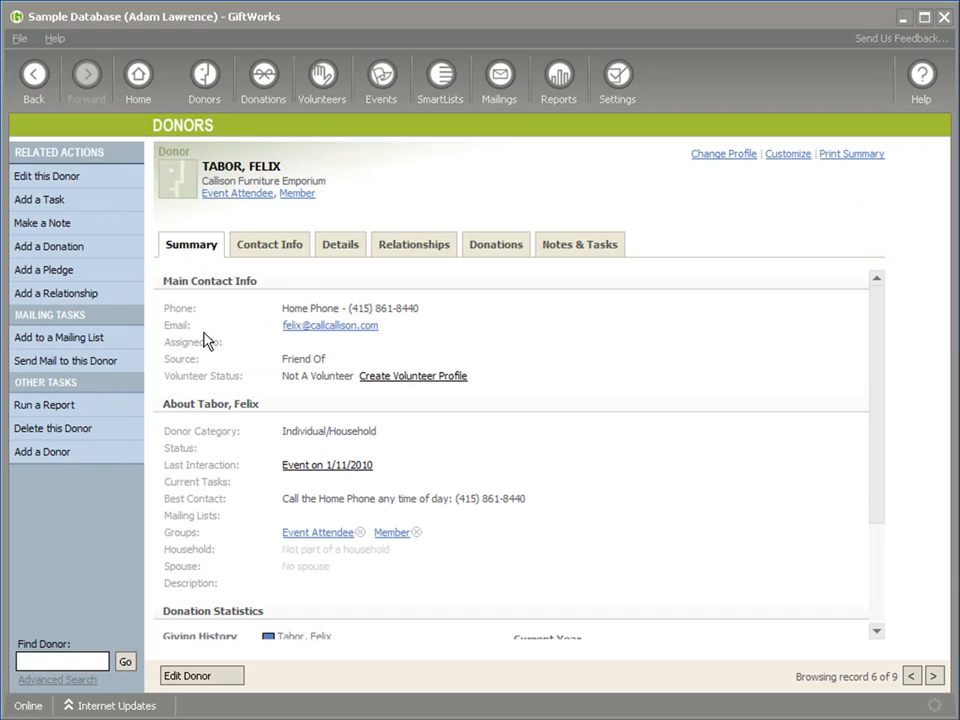
{"action": "left_click", "coordinate": [490, 250]}
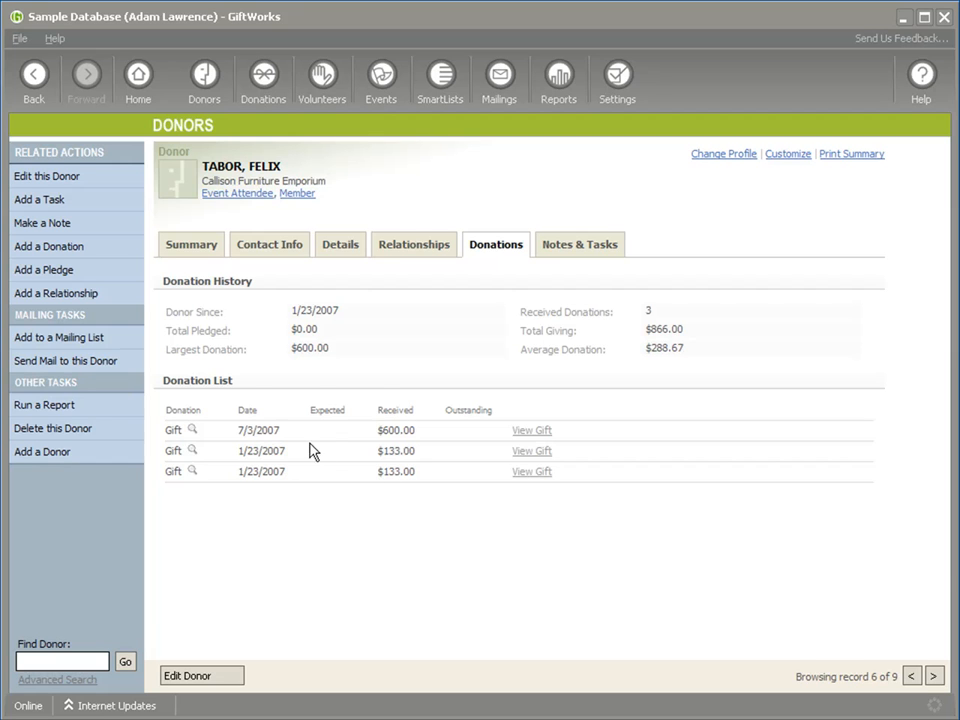
{"action": "mouse_move", "coordinate": [189, 433]}
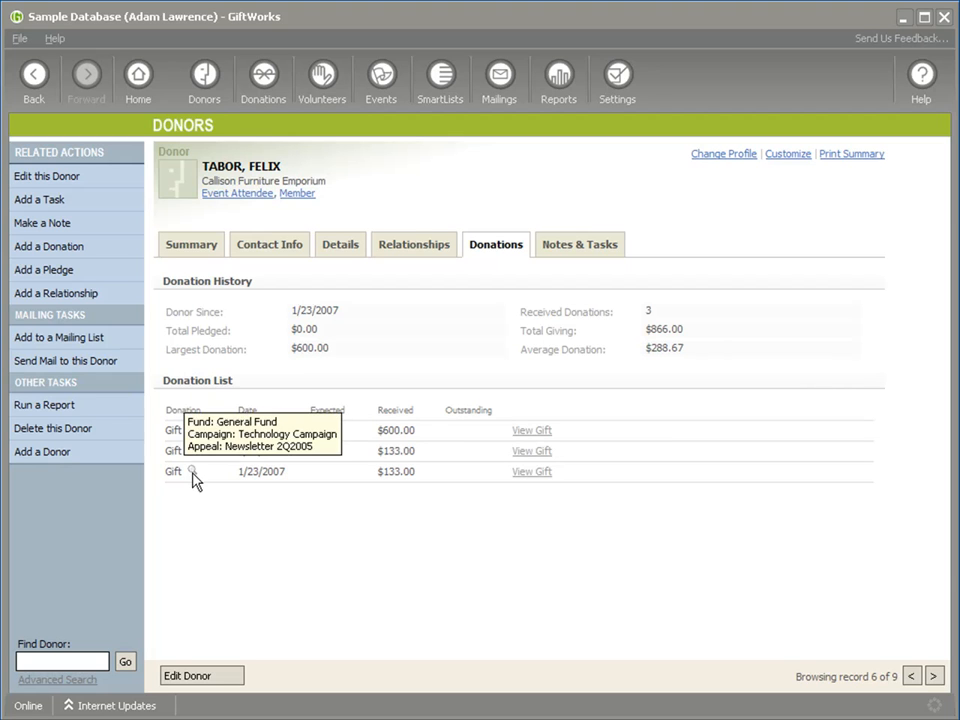
Return to the SmartLists overview and open the Friends of Family Campaign list
{"action": "left_click", "coordinate": [30, 90]}
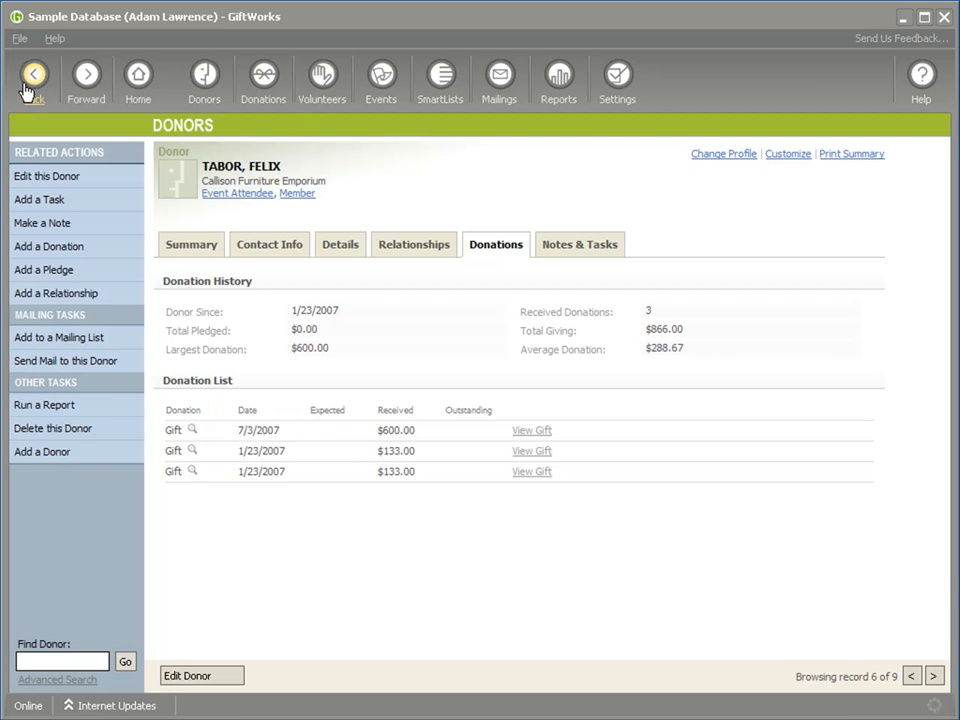
{"action": "left_click", "coordinate": [30, 86]}
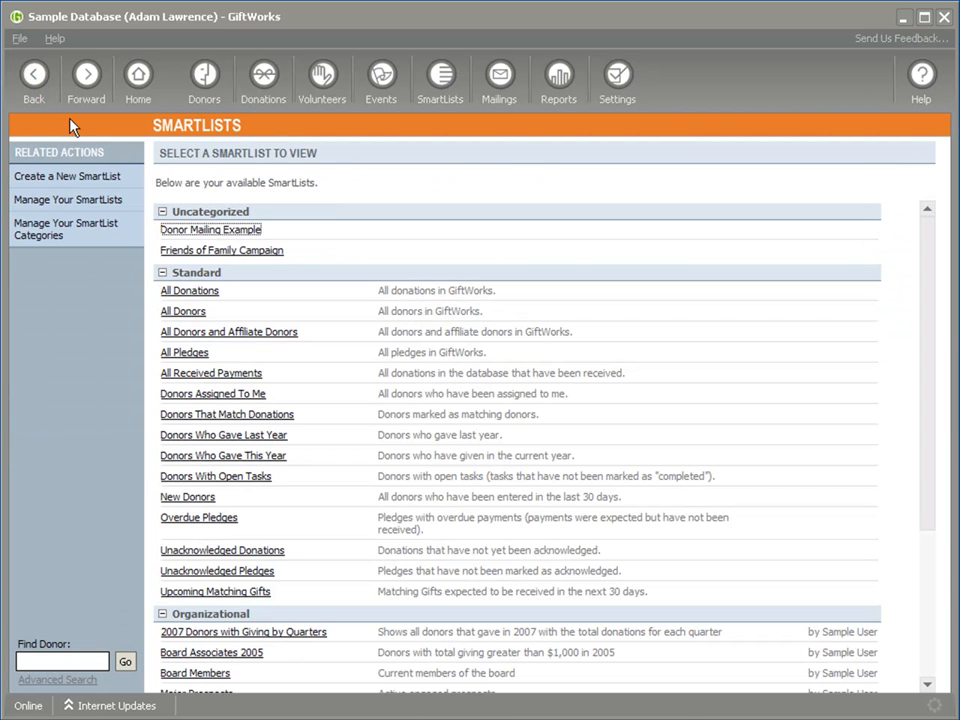
{"action": "left_click", "coordinate": [198, 252]}
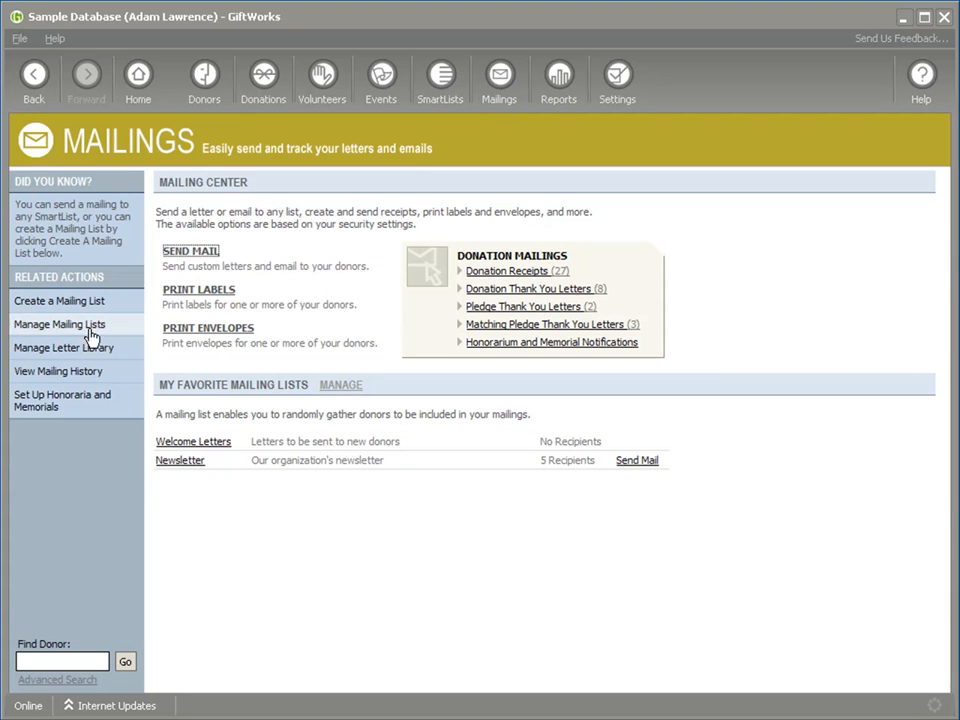
Start a mailing to the Donor Mailing Example SmartList, accepting the Send Letters Only format with ZIP/Postal Code sorting
{"action": "left_click", "coordinate": [186, 256]}
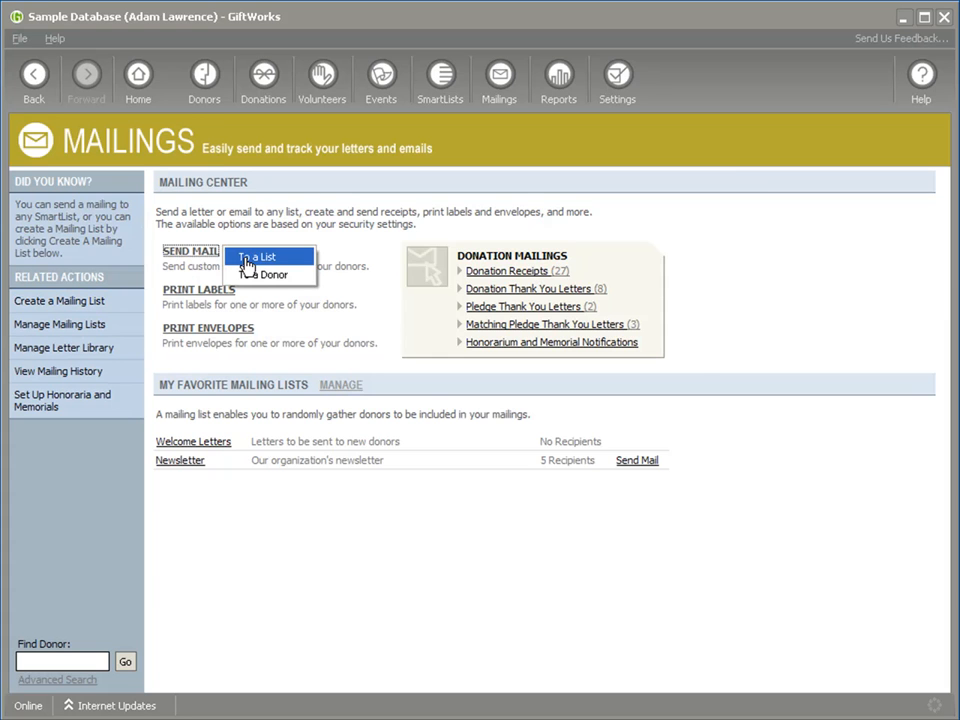
{"action": "left_click", "coordinate": [246, 258]}
{"action": "left_click", "coordinate": [344, 224]}
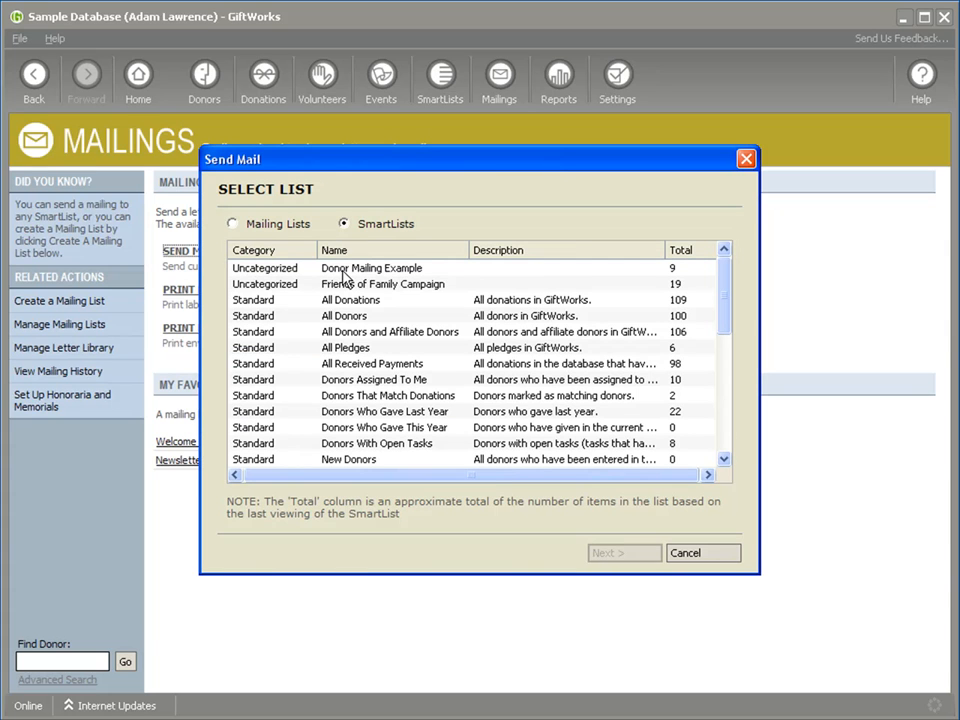
{"action": "left_click", "coordinate": [343, 272]}
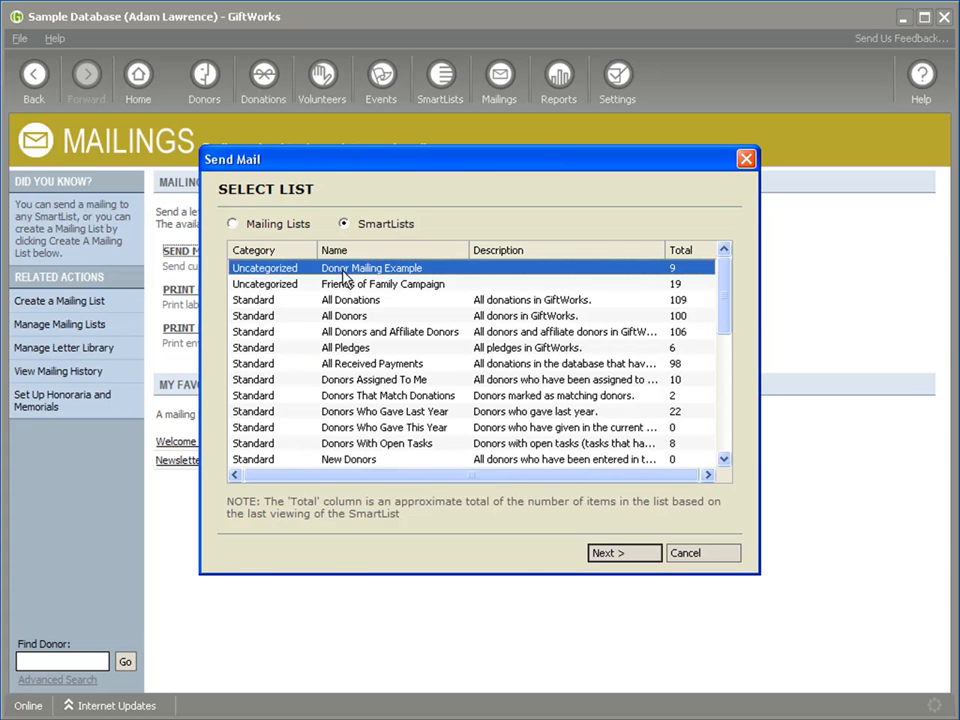
{"action": "left_click", "coordinate": [619, 555]}
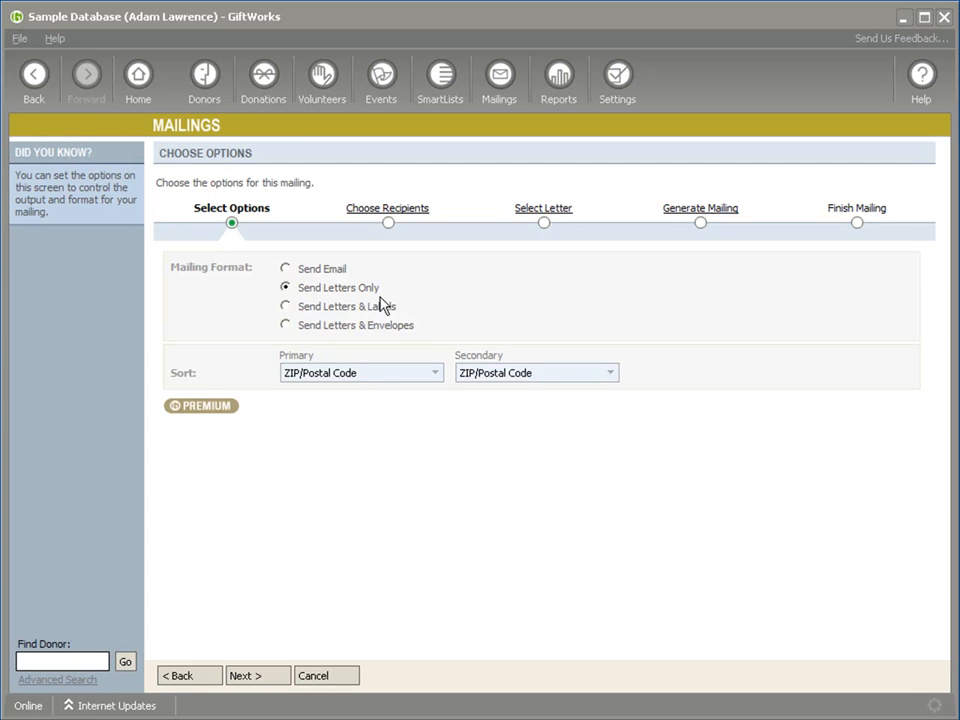
{"action": "left_click", "coordinate": [259, 678]}
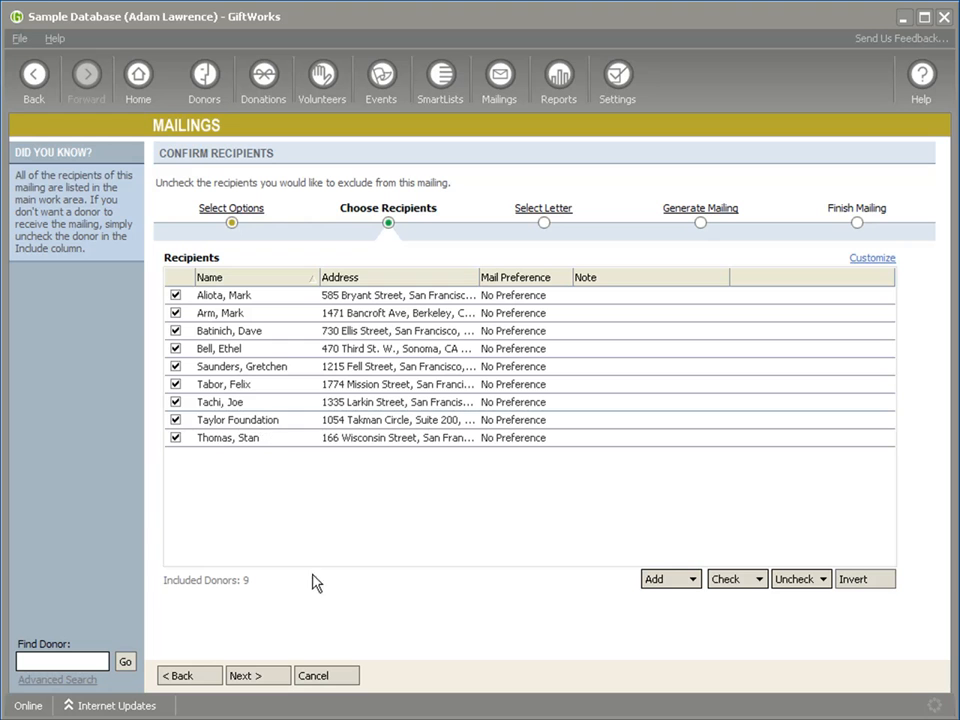
Exclude all recipients from the mailing except the sixth donor in the list, and continue to the letter selection
{"action": "left_click", "coordinate": [810, 580]}
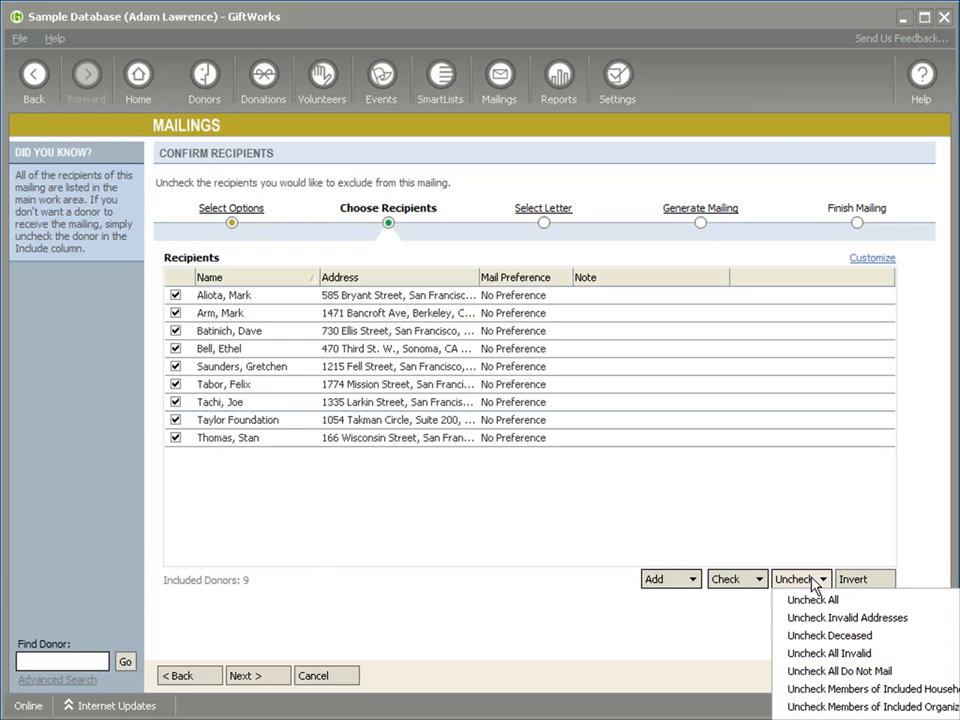
{"action": "left_click", "coordinate": [810, 600]}
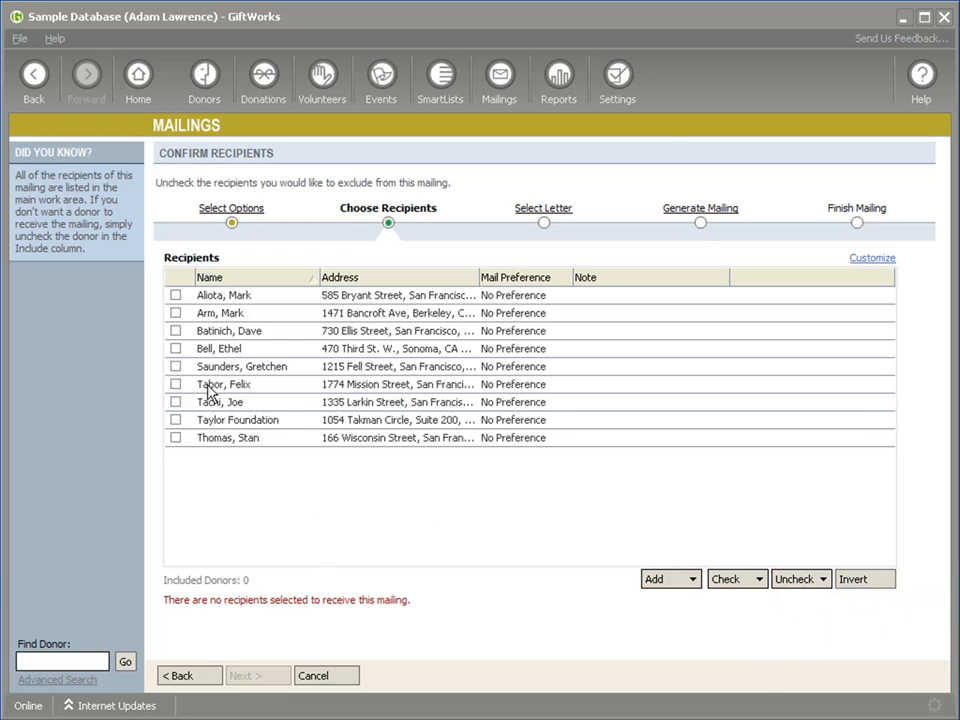
{"action": "left_click", "coordinate": [176, 384]}
{"action": "left_click", "coordinate": [252, 677]}
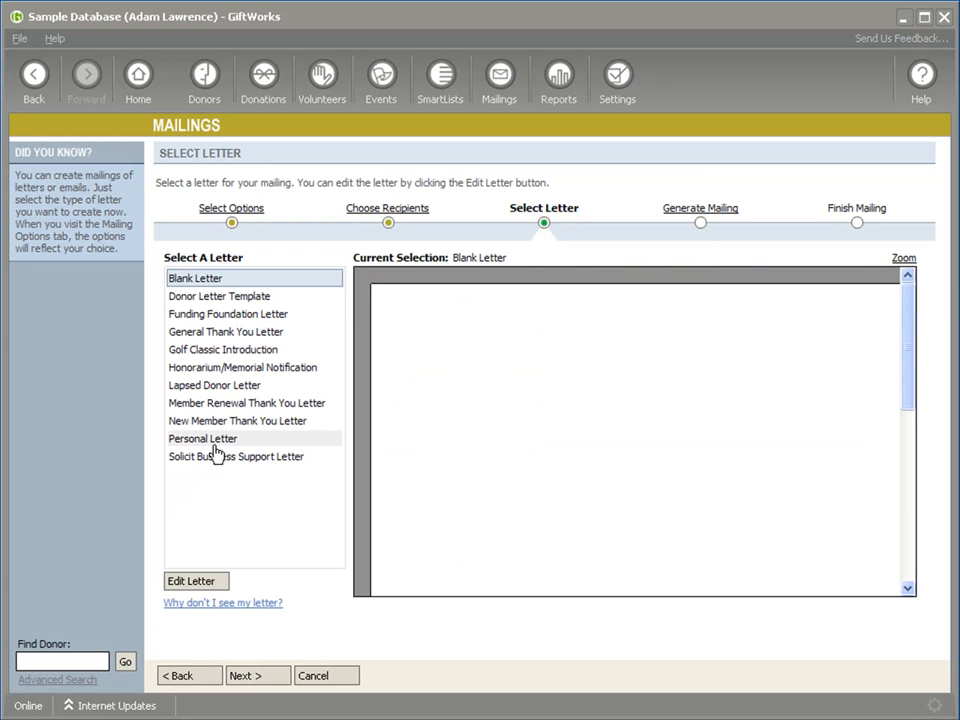
Open the Donor Letter Template for editing and add an empty paragraph below the salutation line
{"action": "left_click", "coordinate": [212, 299]}
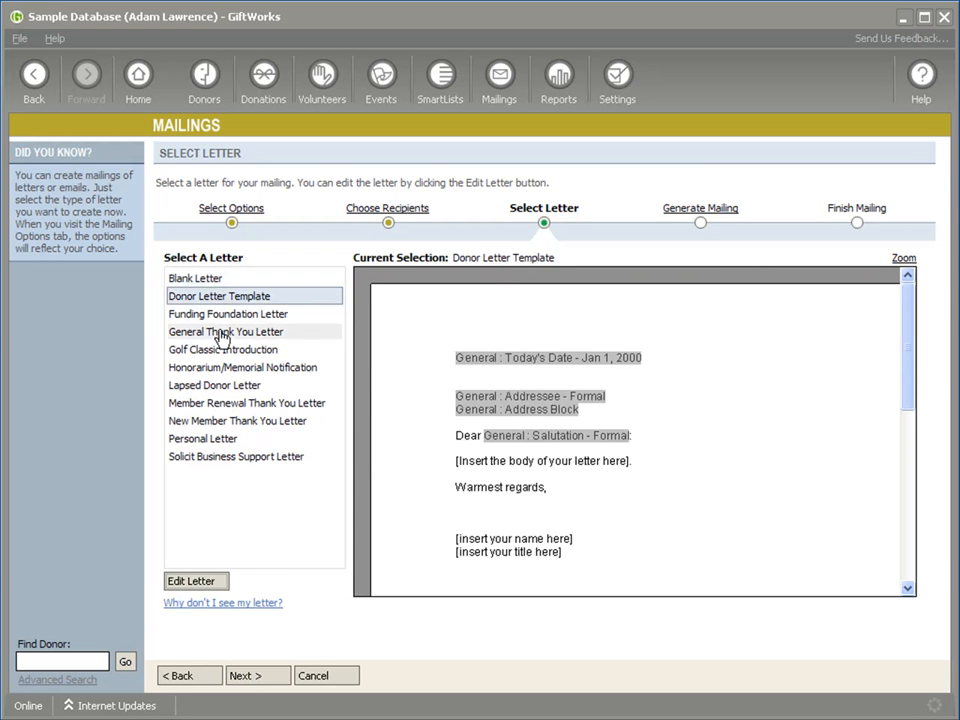
{"action": "left_click", "coordinate": [195, 584]}
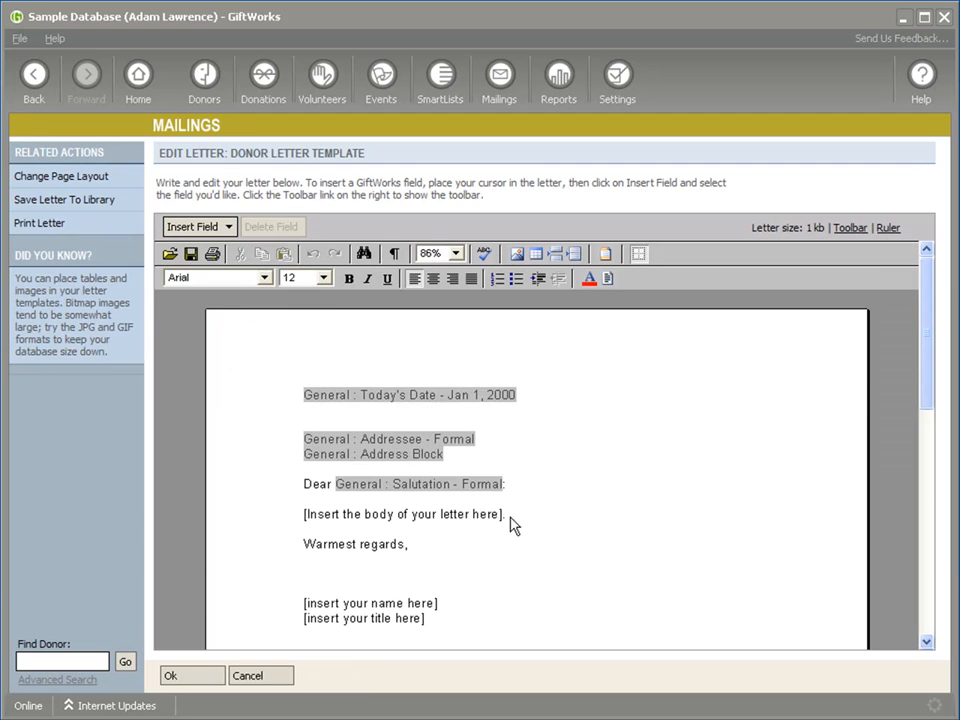
{"action": "left_click", "coordinate": [521, 485]}
{"action": "key", "text": "Return"}
{"action": "key", "text": "Return"}
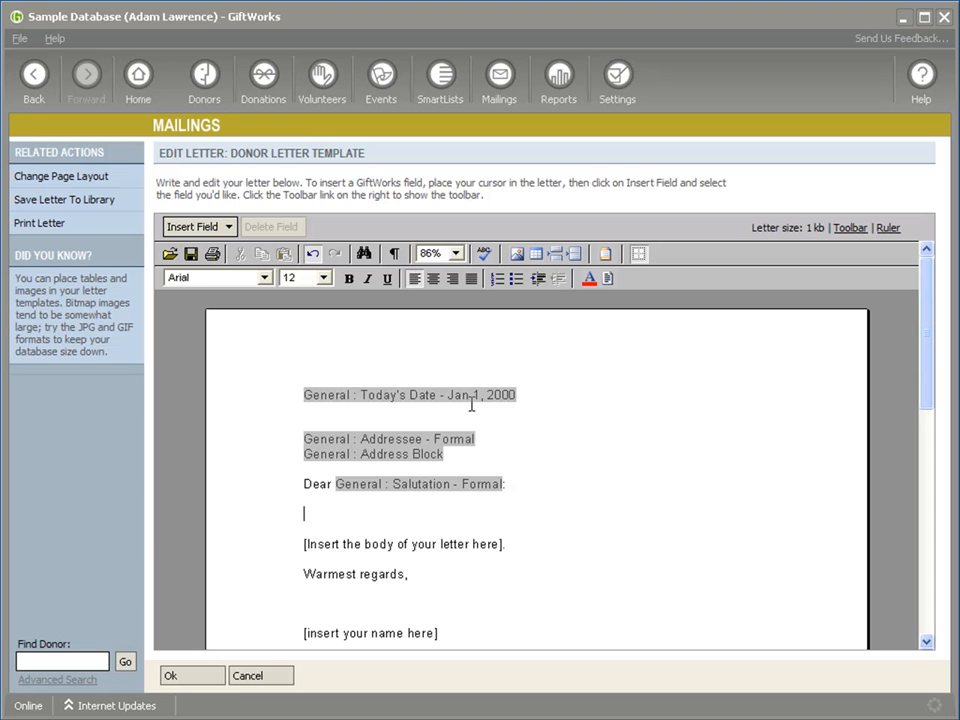
Insert the Address Block field from Donor - Contact Information in the empty paragraph below the salutation
{"action": "left_click", "coordinate": [229, 228]}
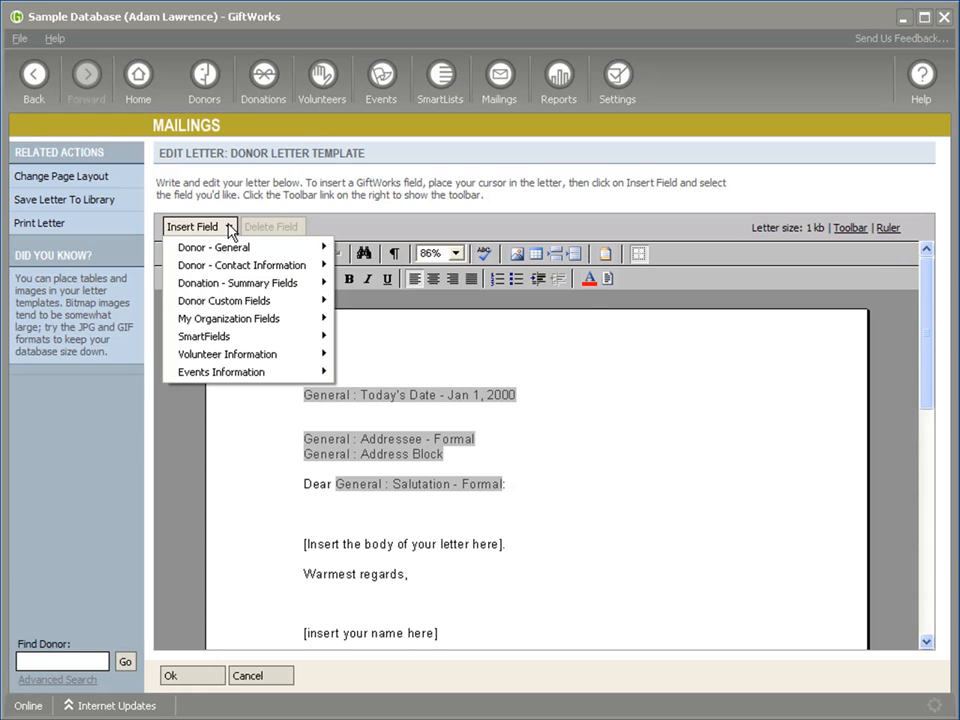
{"action": "mouse_move", "coordinate": [227, 251]}
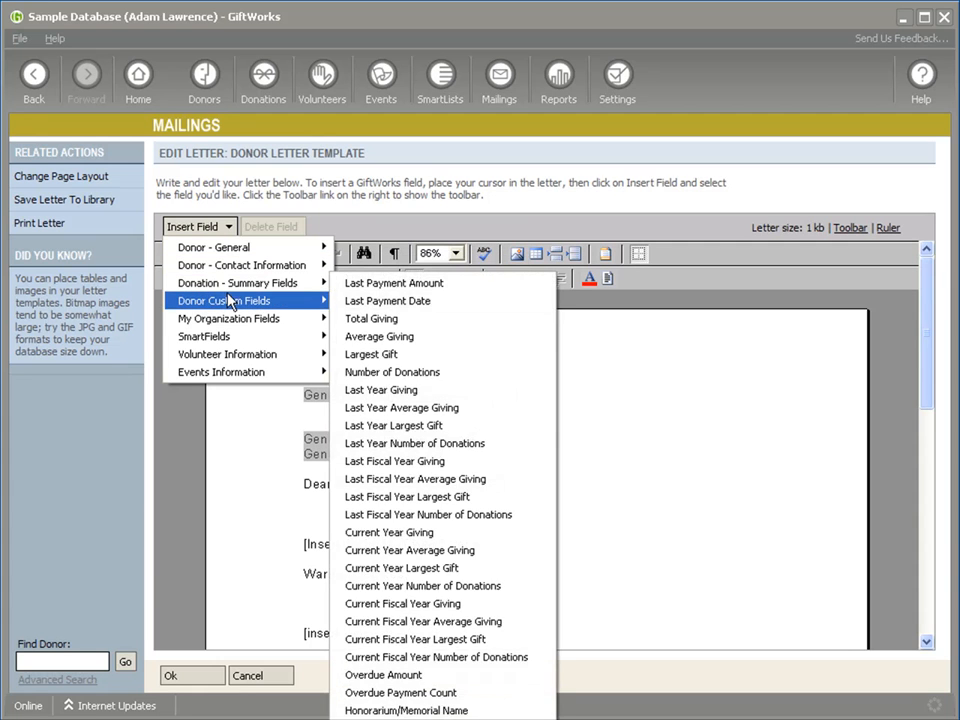
{"action": "mouse_move", "coordinate": [217, 324]}
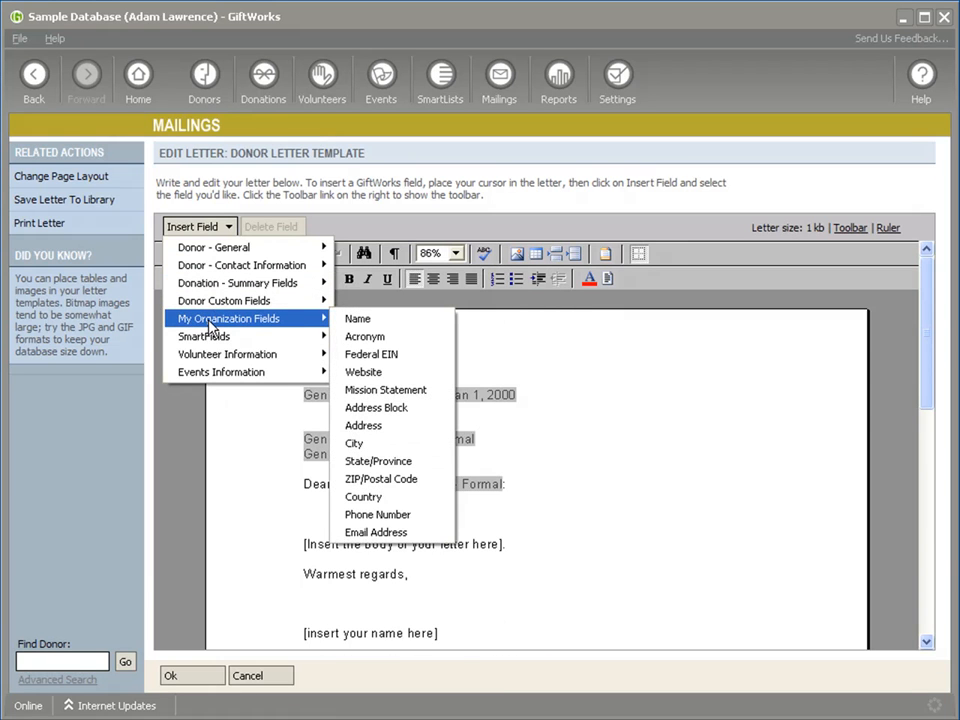
{"action": "mouse_move", "coordinate": [220, 360]}
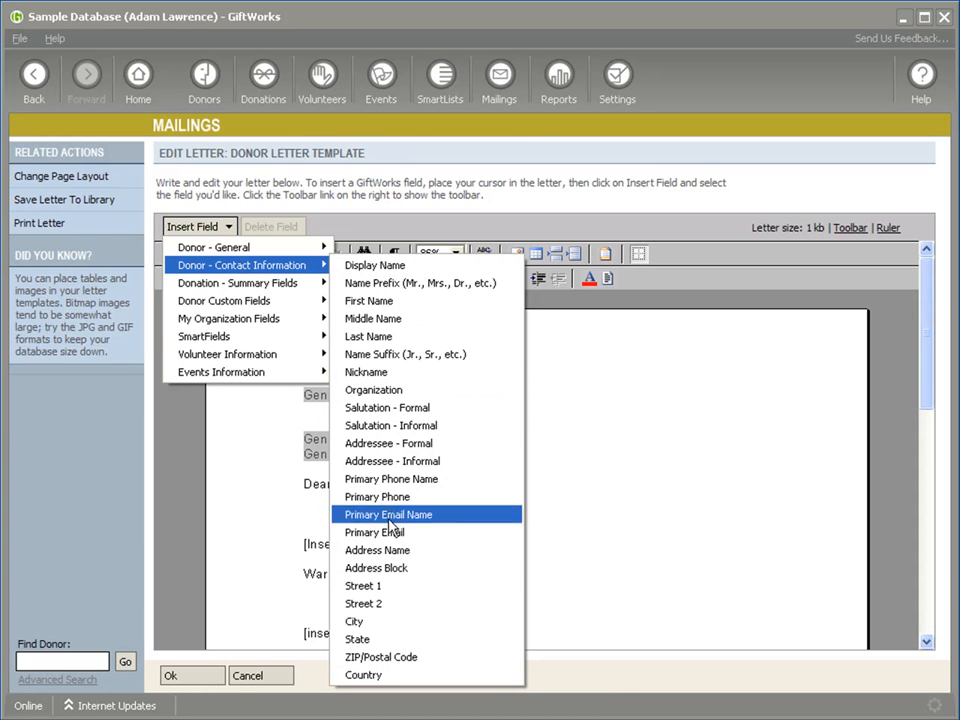
{"action": "left_click", "coordinate": [374, 568]}
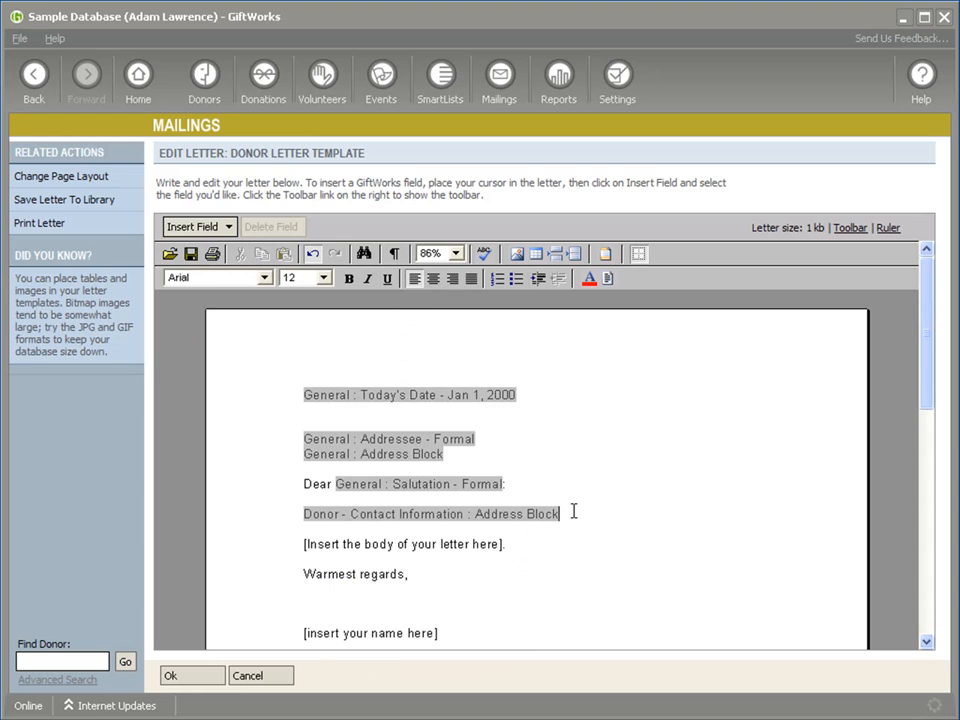
Add the Total Giving field from the Donation - Summary Fields in a new paragraph below the address block, and accept the edited letter
{"action": "key", "text": "Return"}
{"action": "key", "text": "Return"}
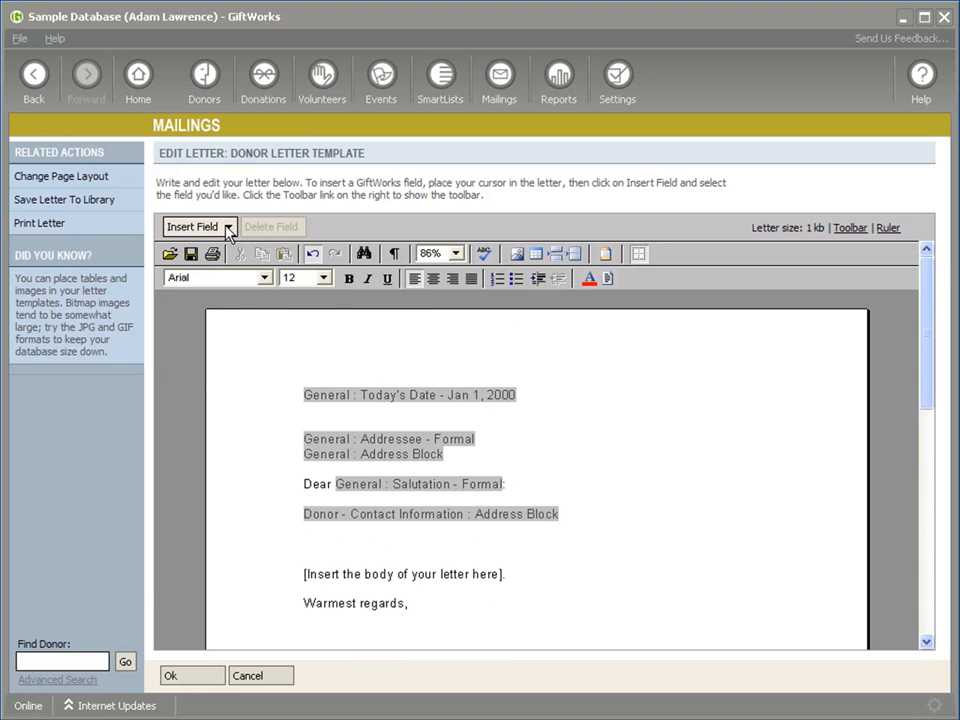
{"action": "left_click", "coordinate": [229, 227]}
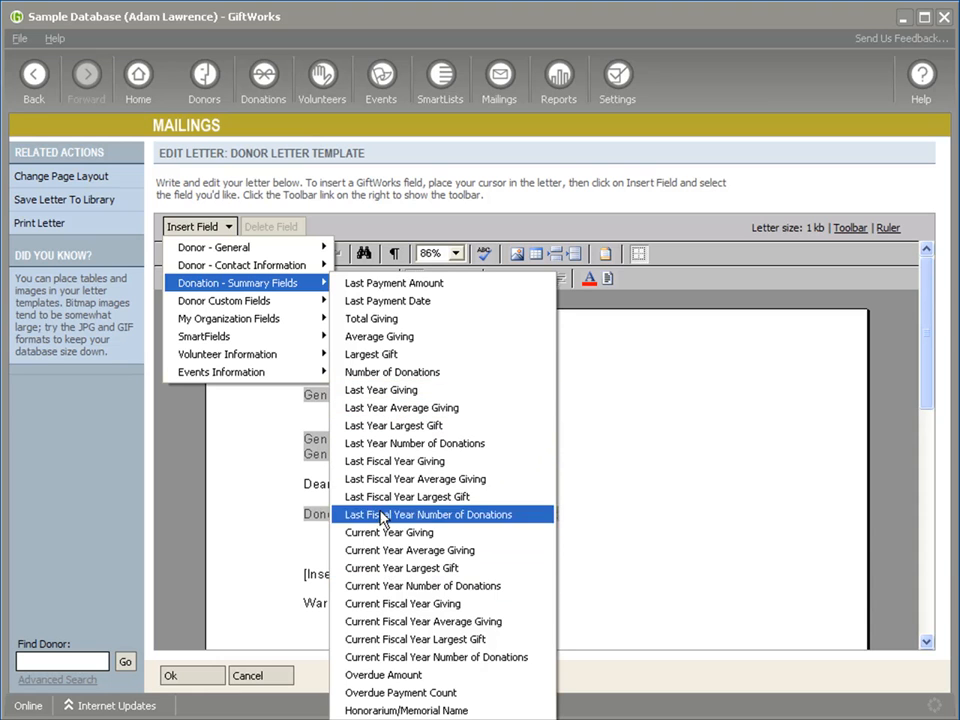
{"action": "left_click", "coordinate": [363, 320]}
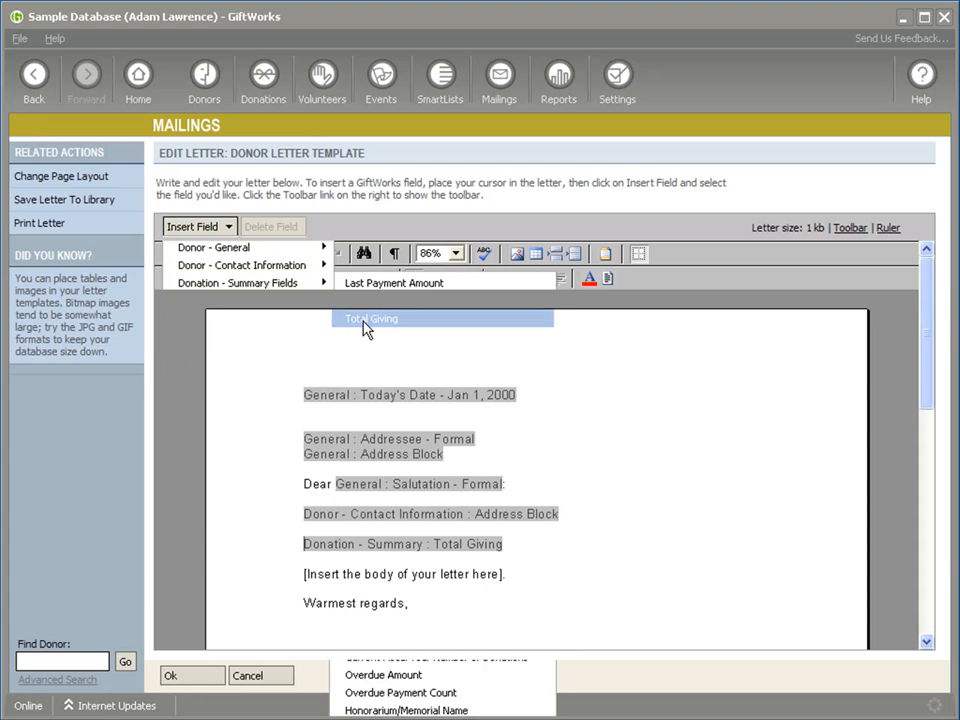
{"action": "left_click", "coordinate": [186, 676]}
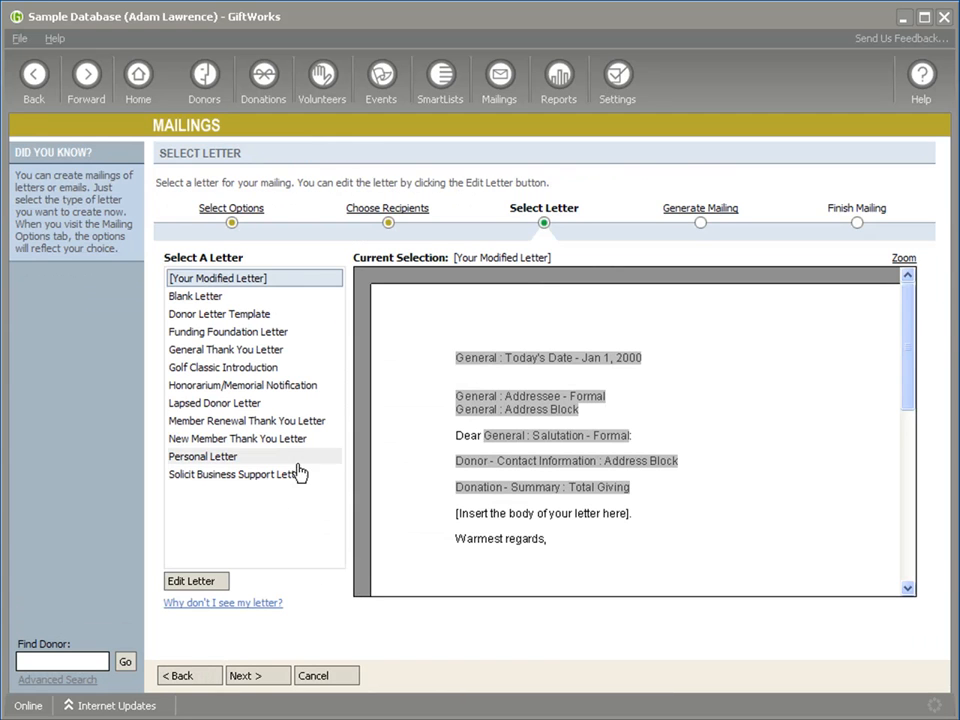
Preview the modified letter with the recipient's merged data, and abandon the unfinished mailing
{"action": "left_click", "coordinate": [246, 676]}
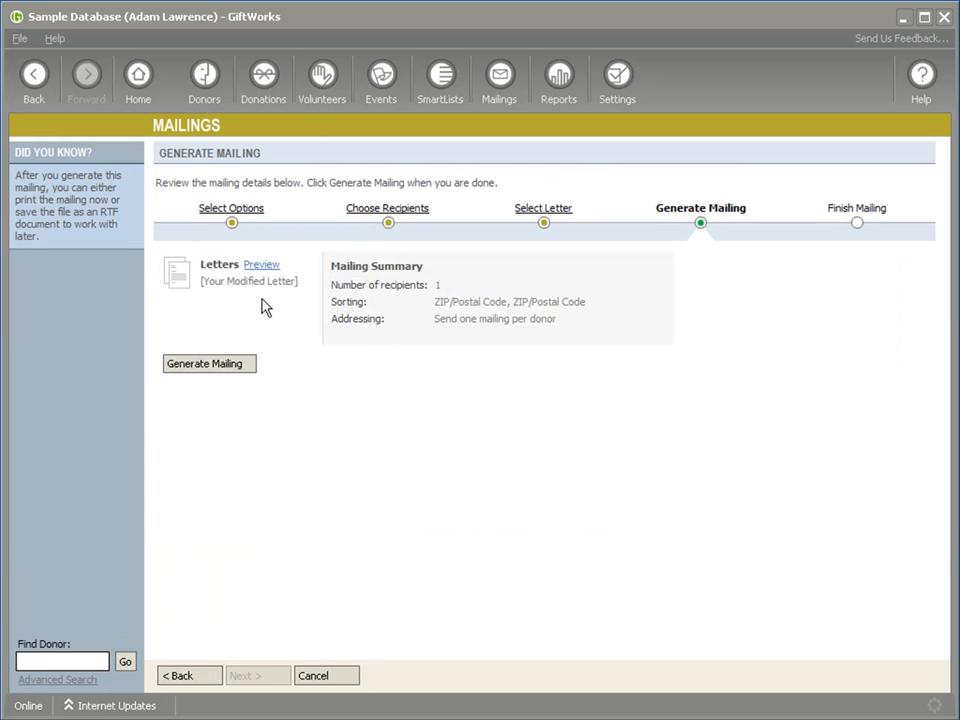
{"action": "left_click", "coordinate": [263, 265]}
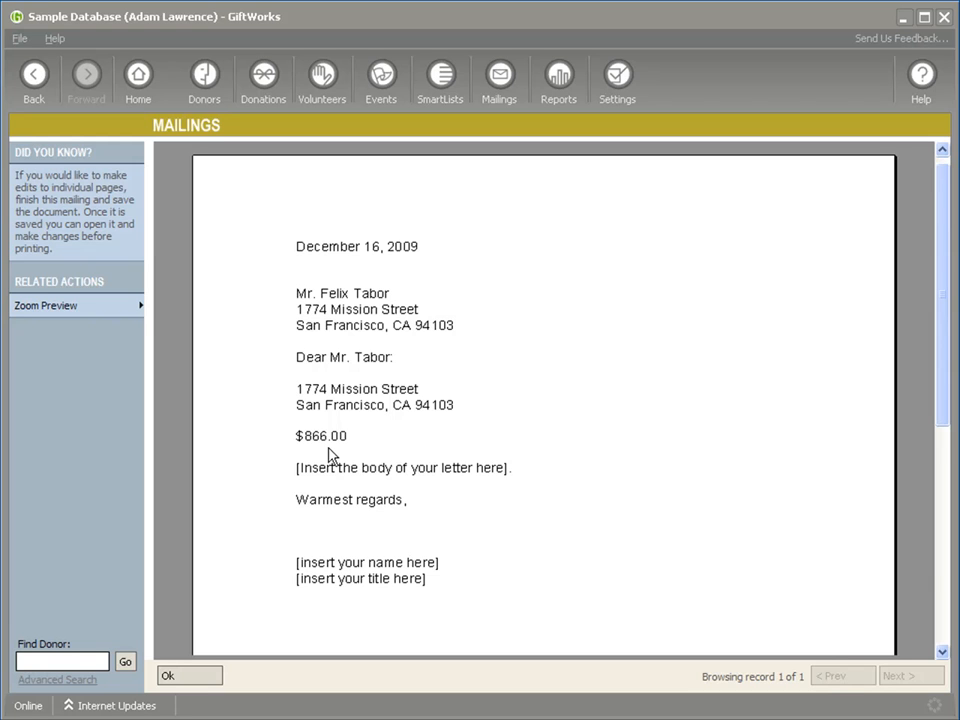
{"action": "left_click", "coordinate": [190, 676]}
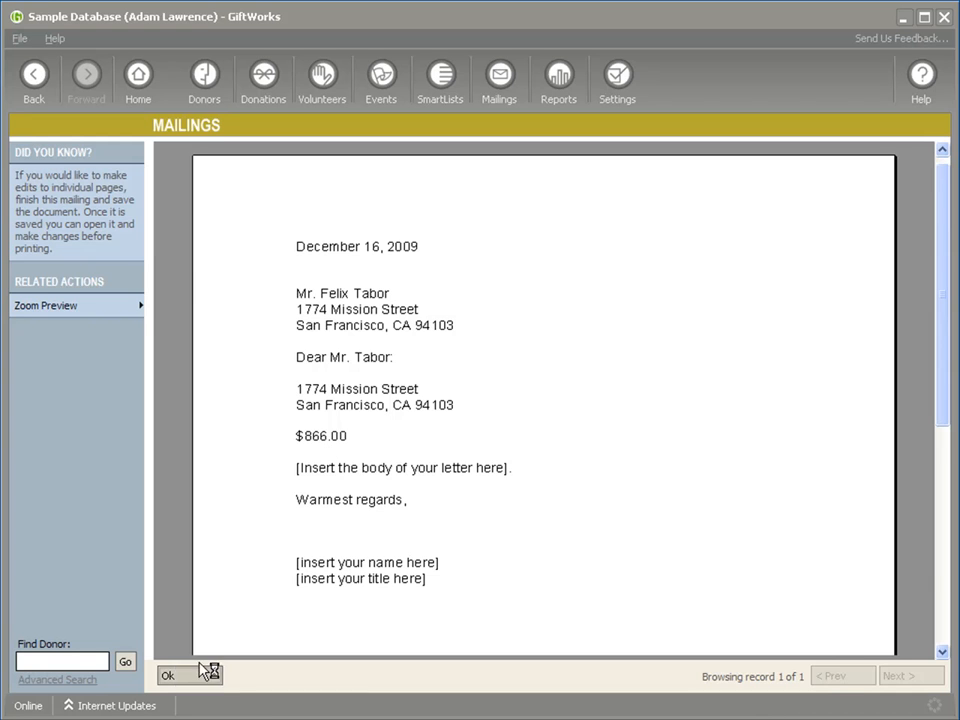
{"action": "left_click", "coordinate": [333, 676]}
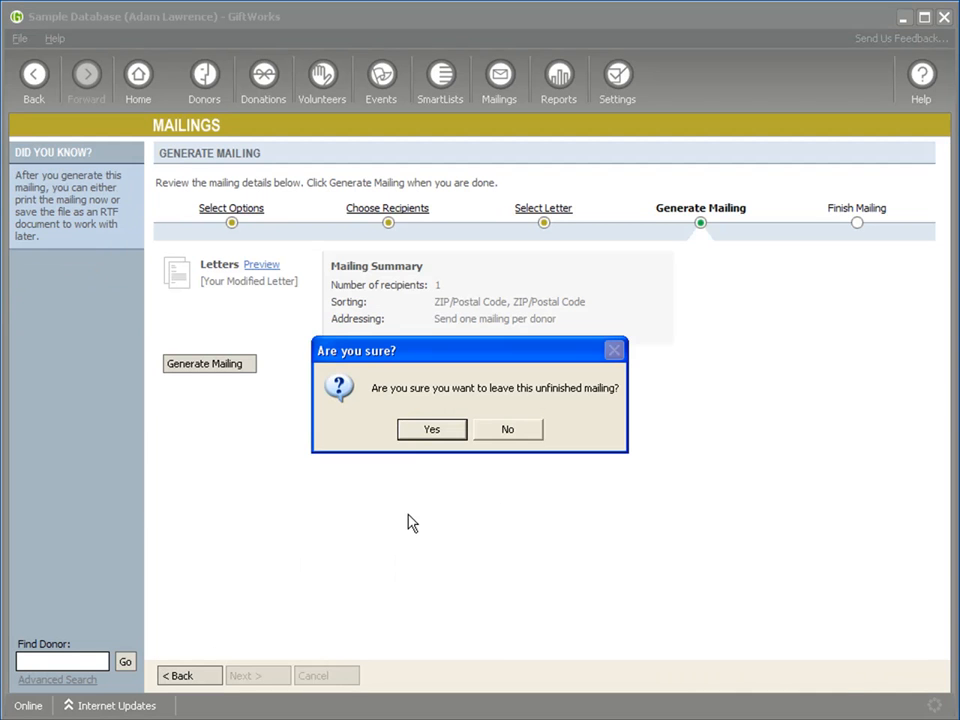
{"action": "left_click", "coordinate": [425, 430]}
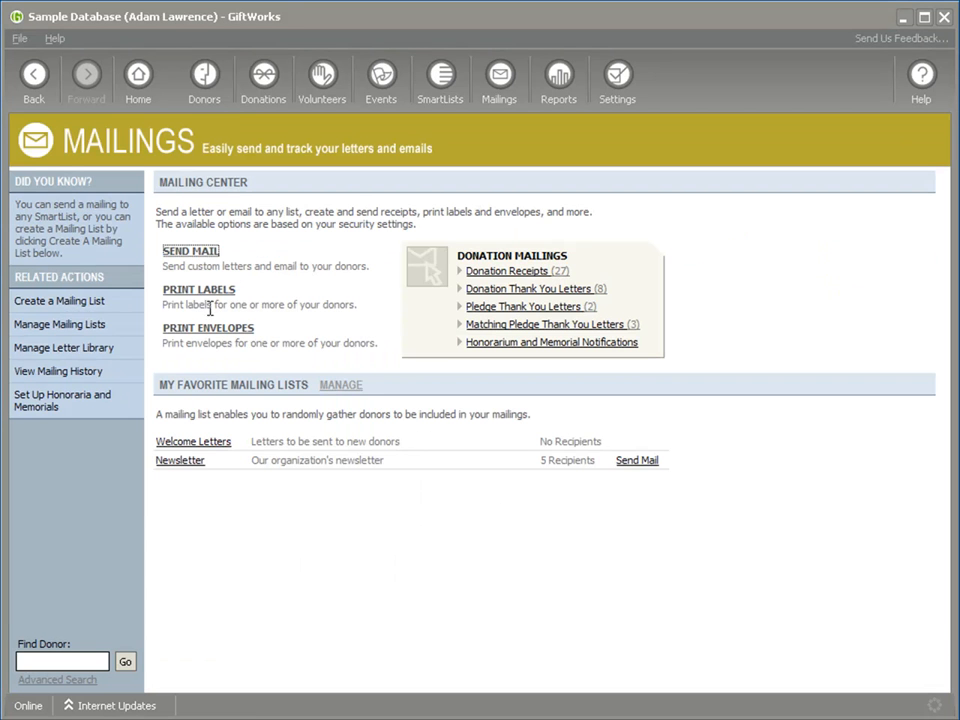
Start a mailing to the Friends of Family Campaign SmartList with the mailing type Send Mail to These Donors
{"action": "left_click", "coordinate": [190, 253]}
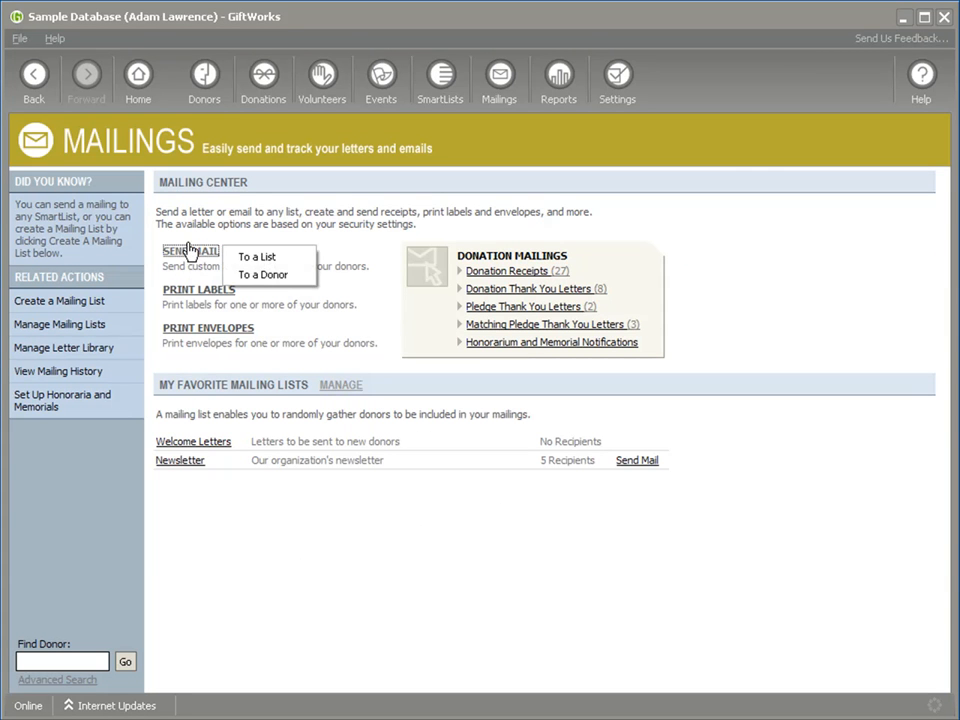
{"action": "left_click", "coordinate": [248, 259]}
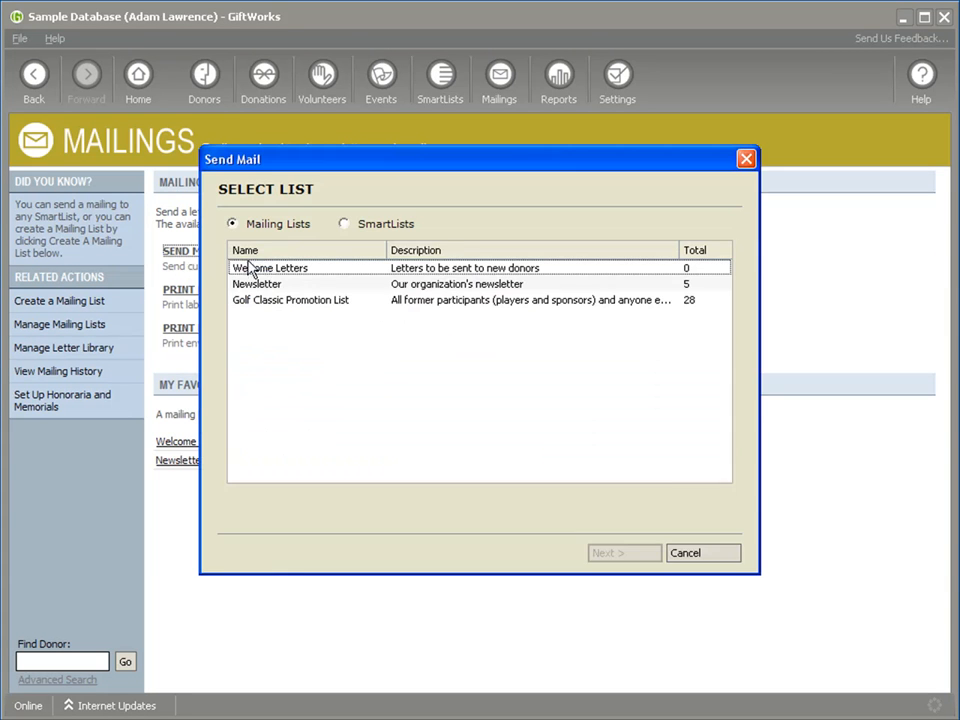
{"action": "left_click", "coordinate": [345, 224]}
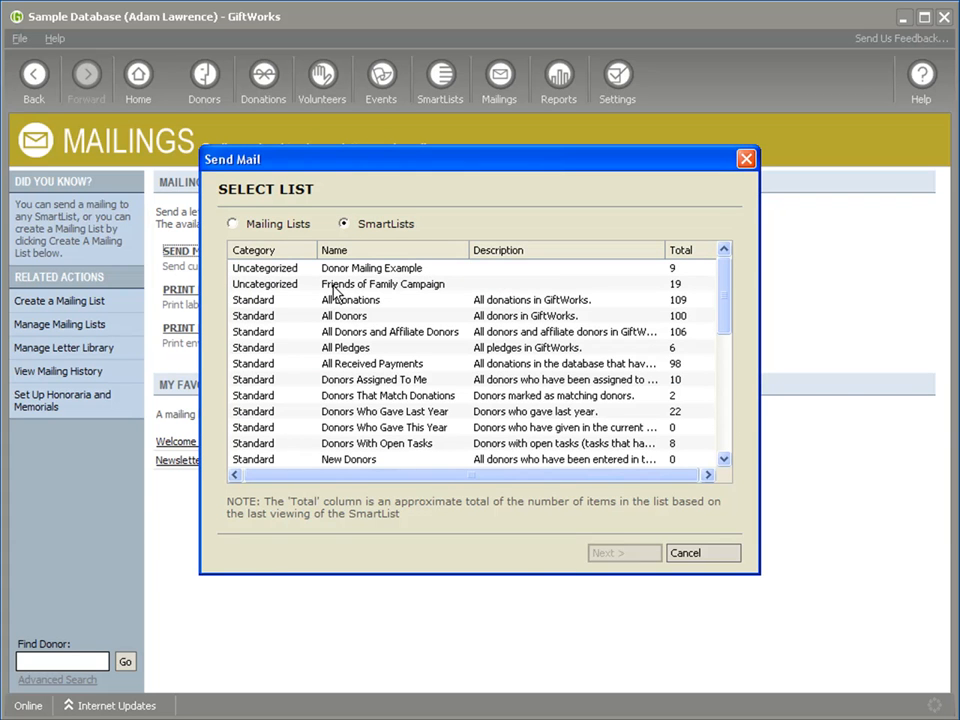
{"action": "left_click", "coordinate": [335, 286]}
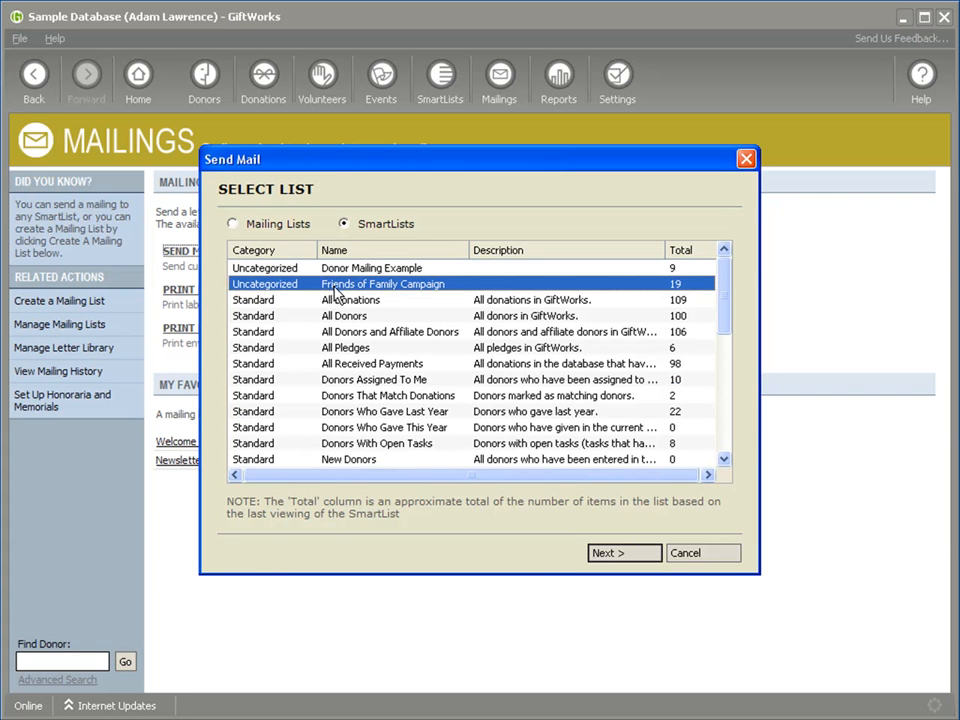
{"action": "left_click", "coordinate": [618, 558]}
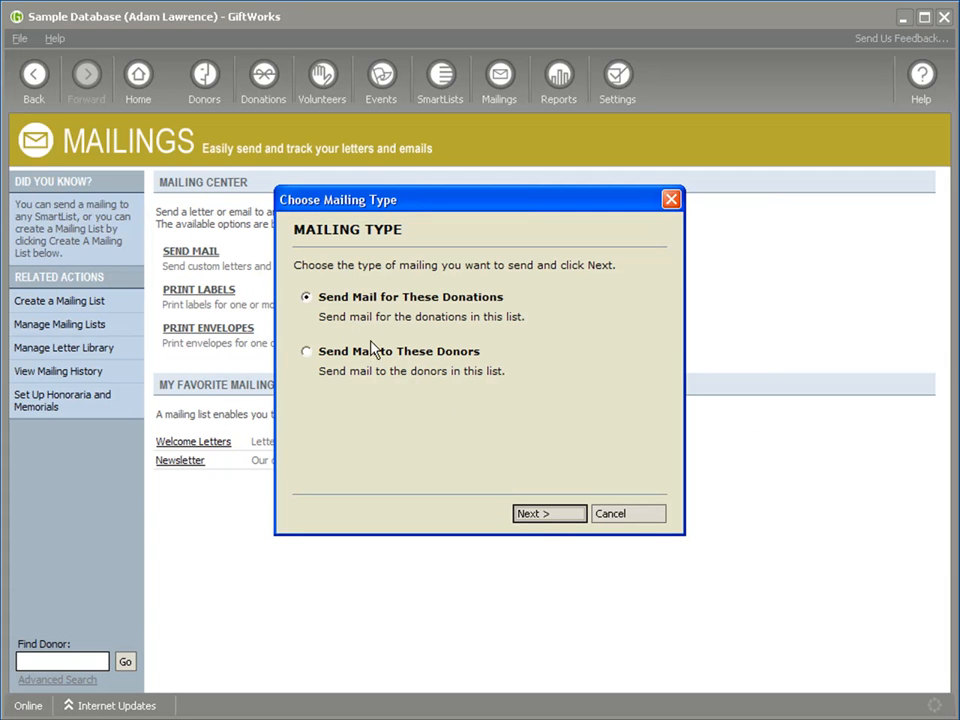
{"action": "left_click", "coordinate": [306, 355]}
{"action": "left_click", "coordinate": [538, 515]}
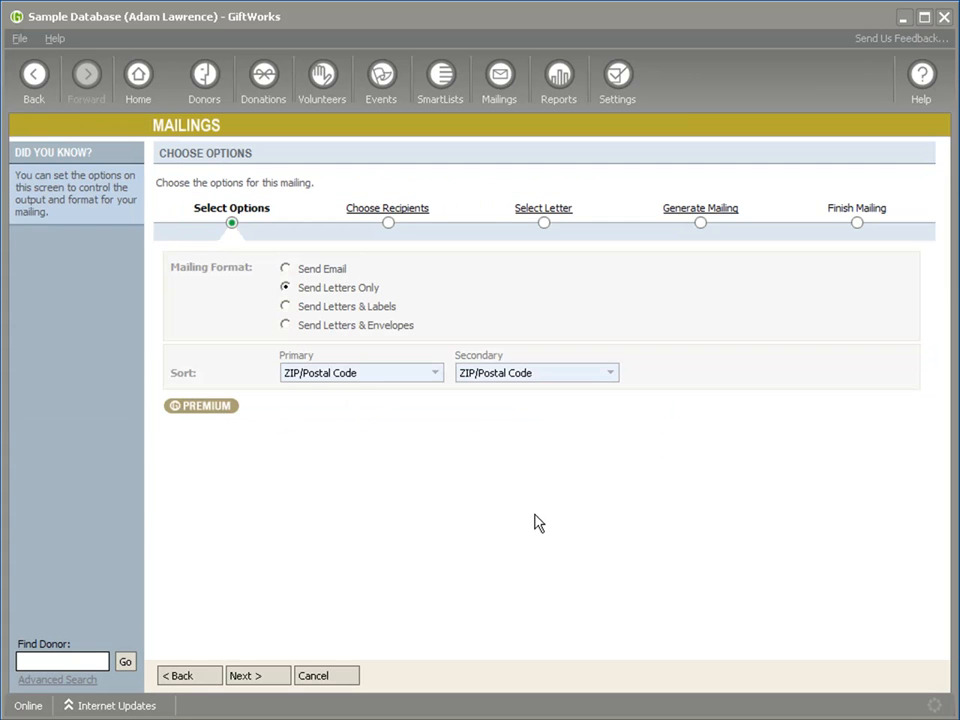
Keep the Send Letters Only format and all recipients, and open the Donor Letter Template for editing
{"action": "left_click", "coordinate": [250, 676]}
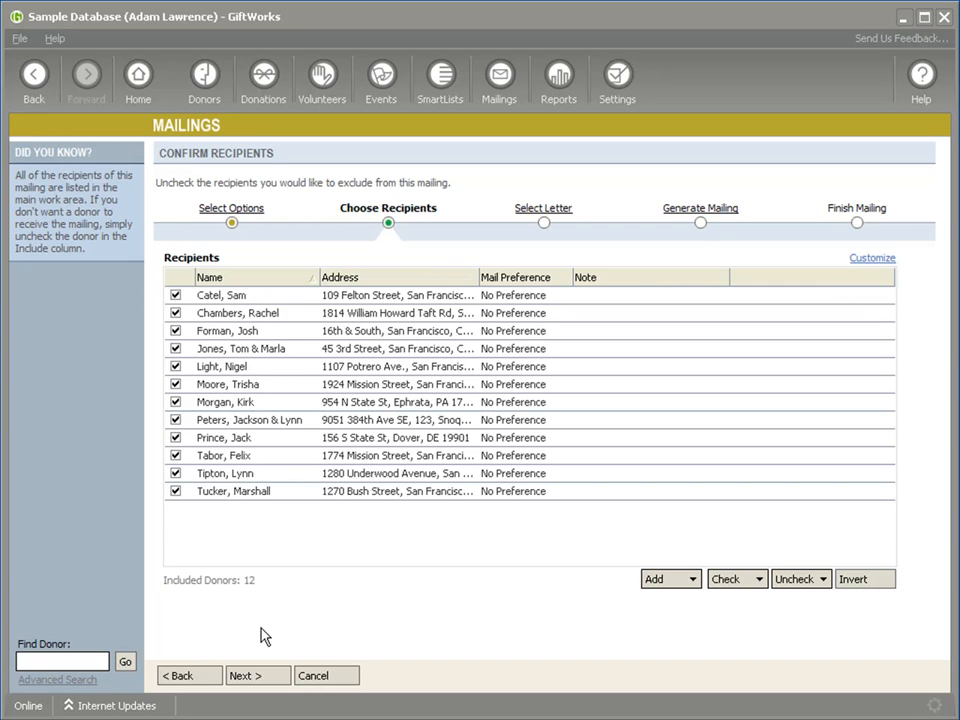
{"action": "left_click", "coordinate": [258, 677]}
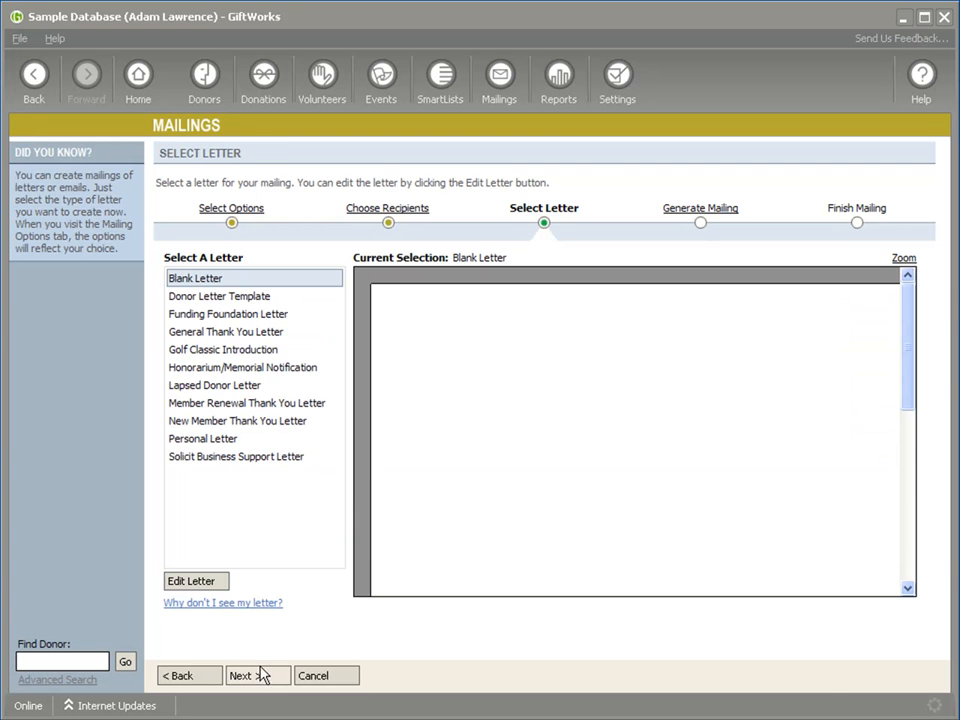
{"action": "left_click", "coordinate": [219, 297]}
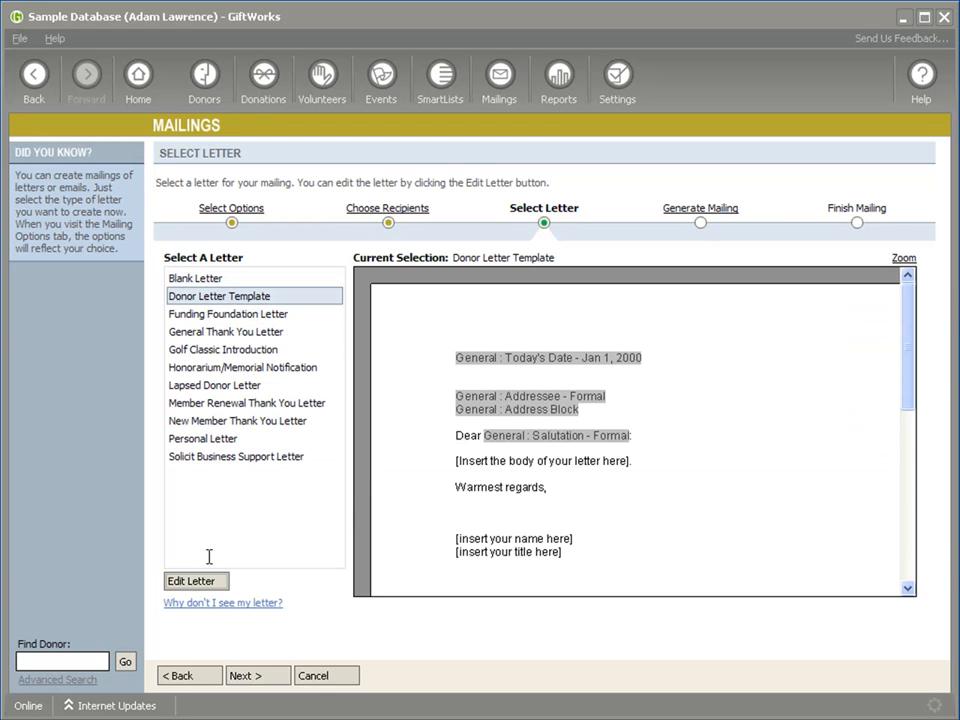
{"action": "left_click", "coordinate": [190, 581]}
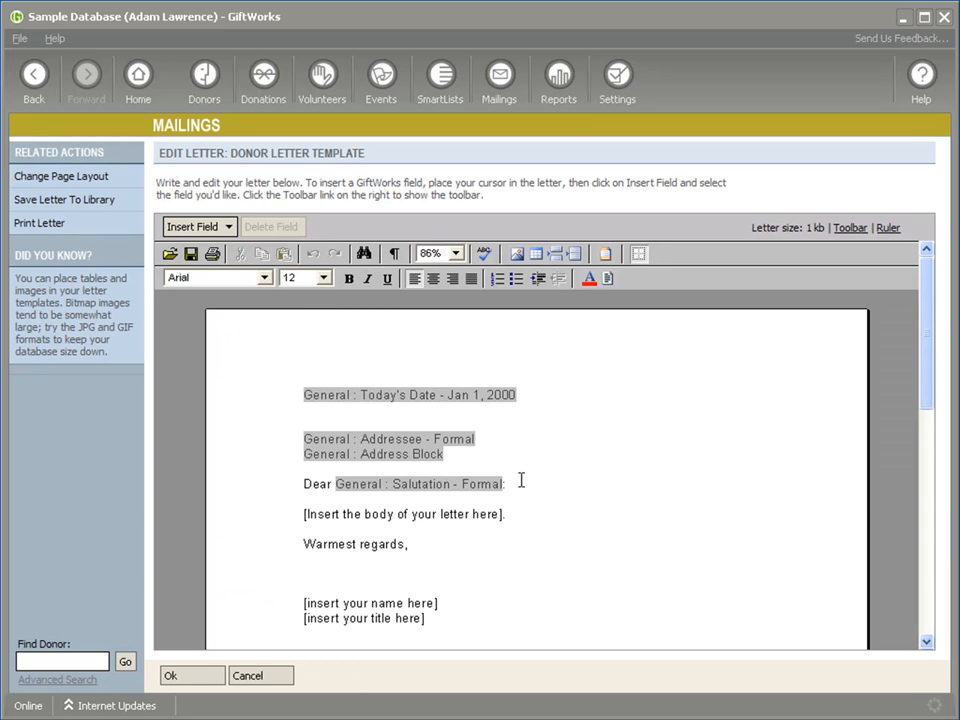
Insert the Total Giving field from Donation - Summary Fields in a new paragraph below the salutation, and accept the edited letter
{"action": "key", "text": "Return"}
{"action": "left_click", "coordinate": [229, 228]}
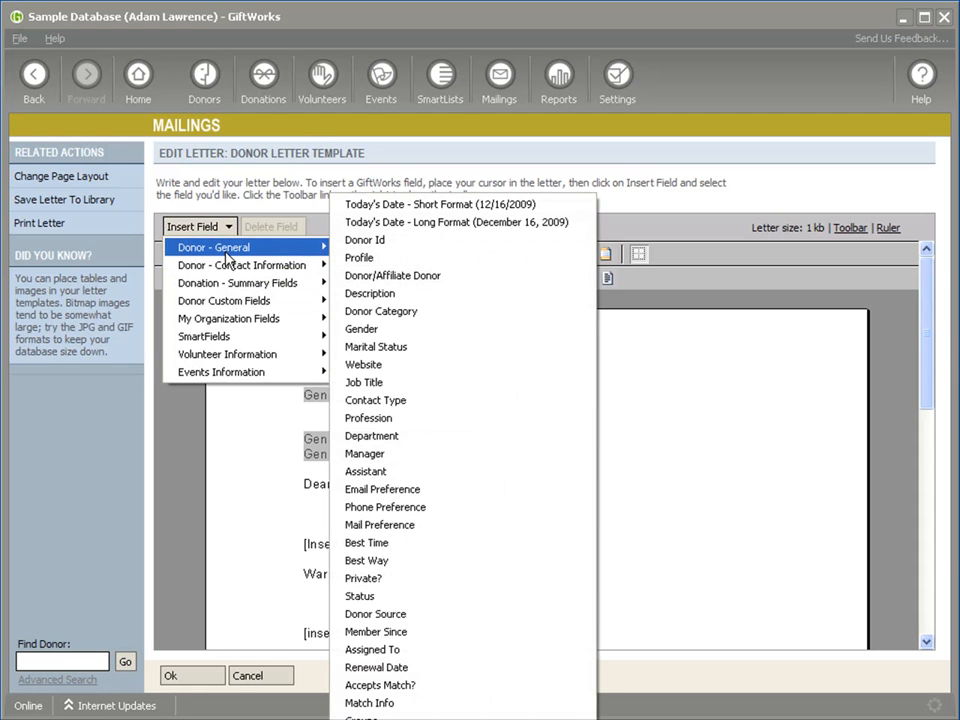
{"action": "mouse_move", "coordinate": [222, 287]}
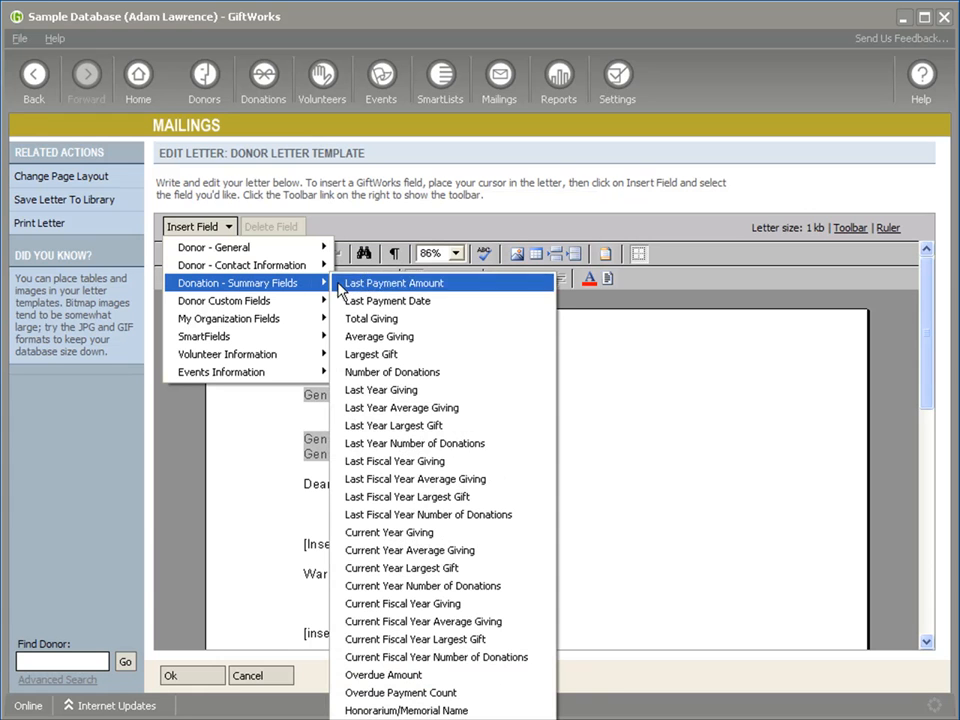
{"action": "left_click", "coordinate": [366, 320]}
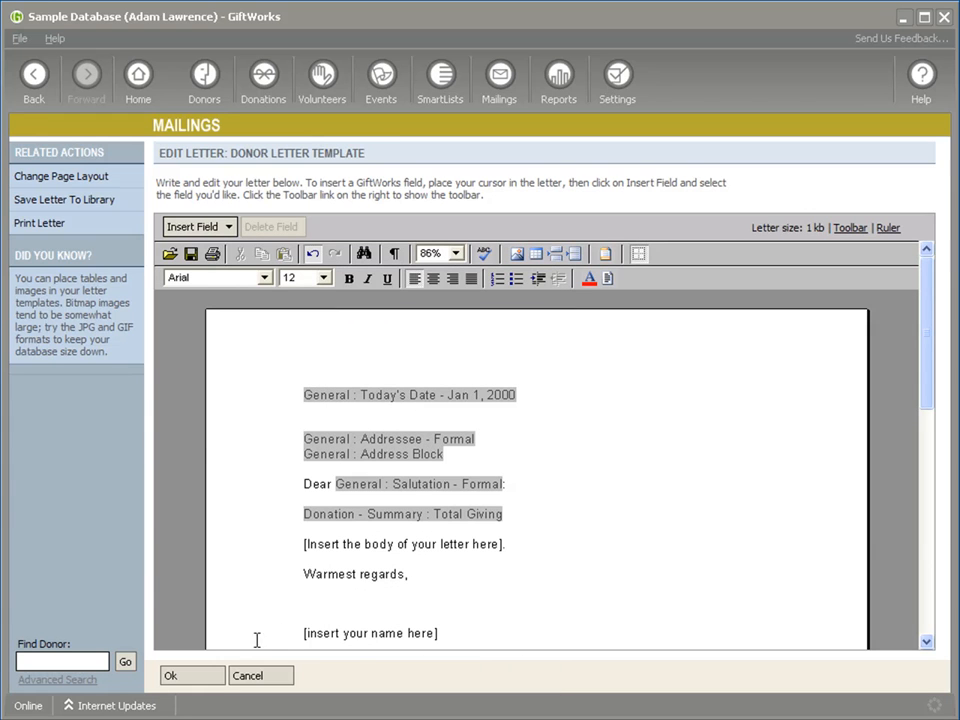
{"action": "left_click", "coordinate": [198, 678]}
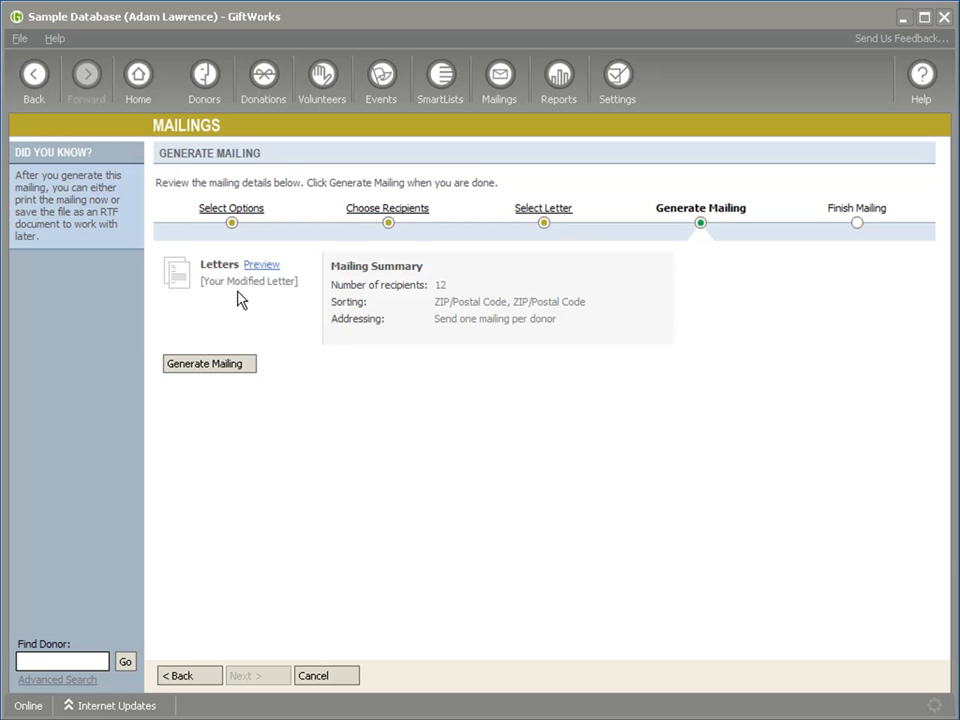
Preview the merged letters for the first seven recipients, and abandon the mailing without generating it
{"action": "left_click", "coordinate": [256, 266]}
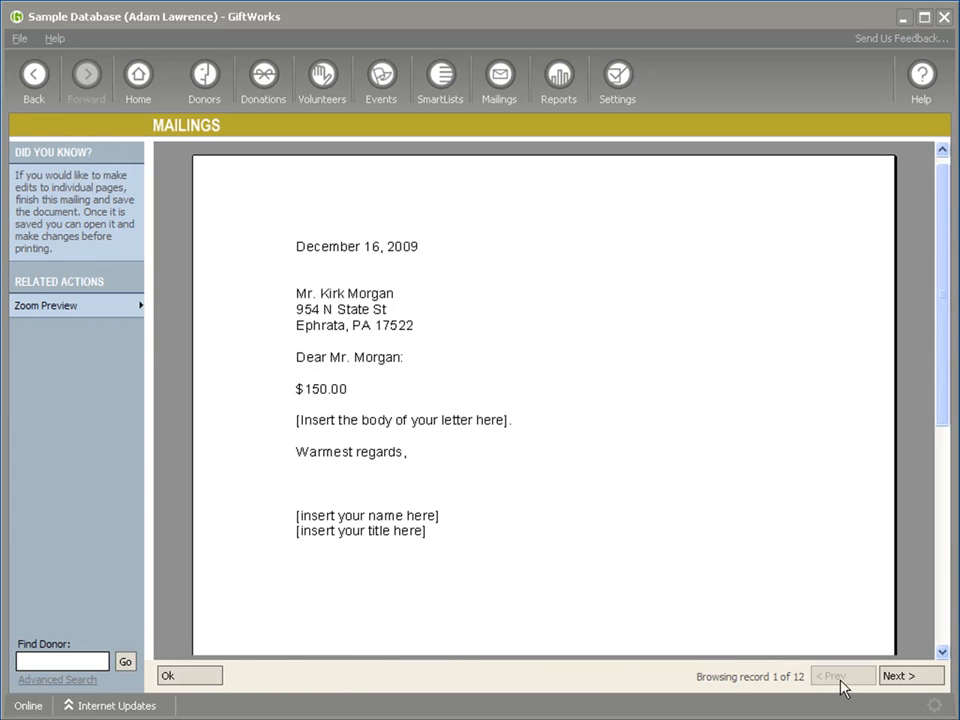
{"action": "left_click", "coordinate": [899, 677]}
{"action": "left_click", "coordinate": [904, 679]}
{"action": "left_click", "coordinate": [906, 680]}
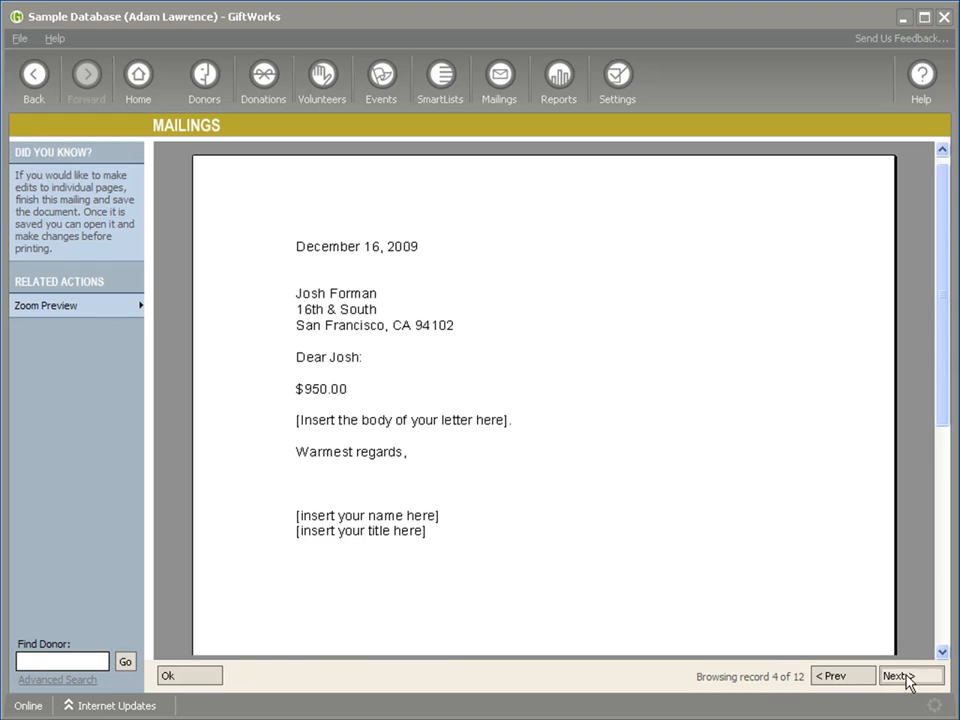
{"action": "left_click", "coordinate": [907, 680]}
{"action": "left_click", "coordinate": [909, 681]}
{"action": "left_click", "coordinate": [909, 681]}
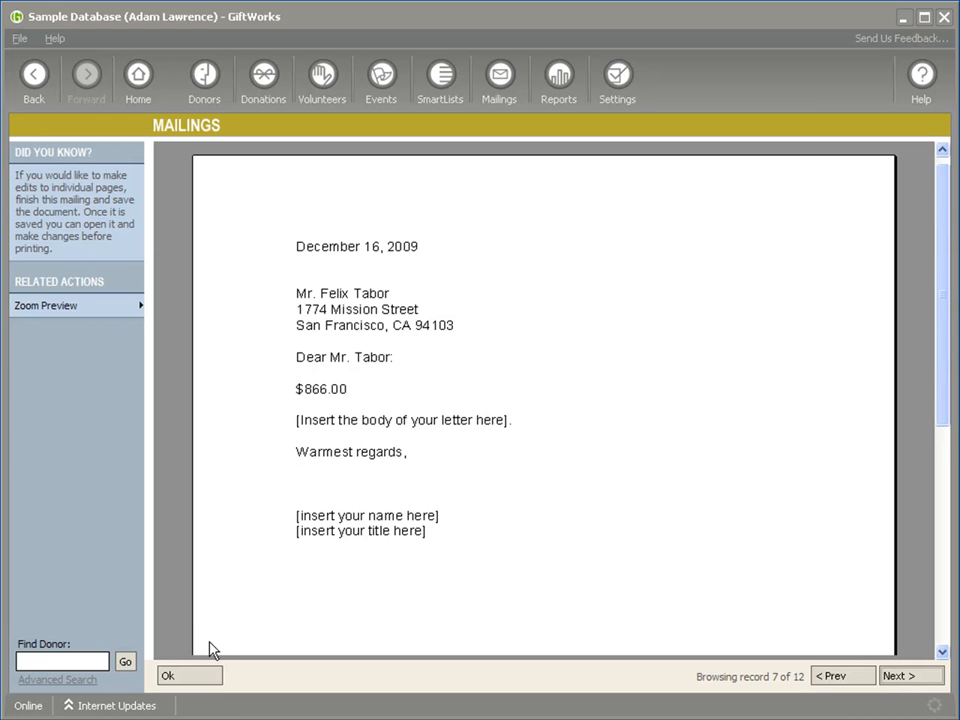
{"action": "left_click", "coordinate": [185, 679]}
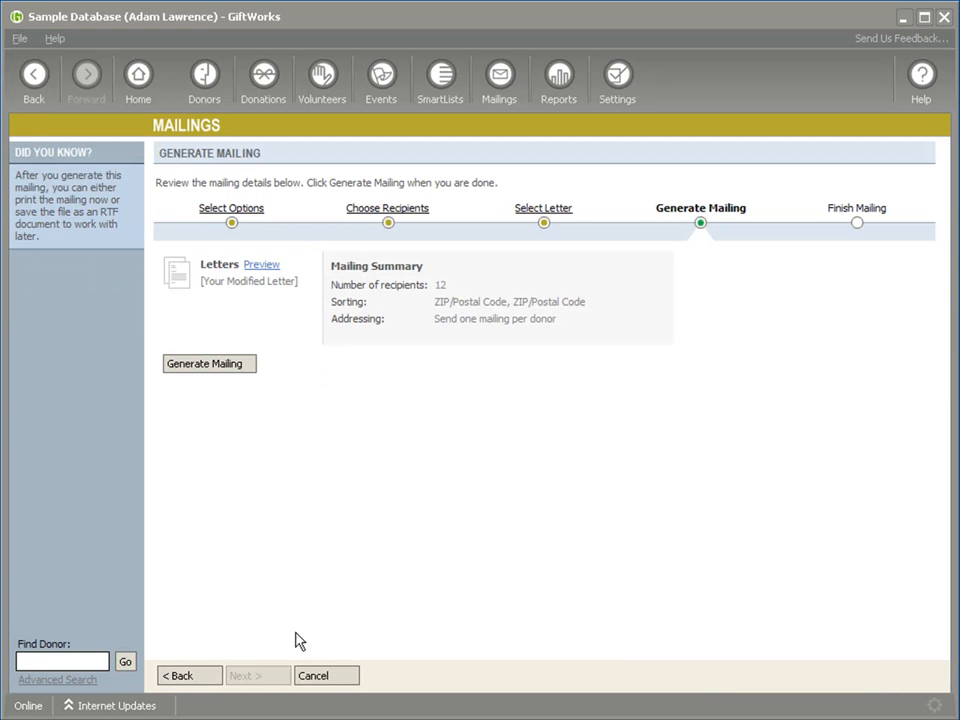
{"action": "left_click", "coordinate": [312, 676]}
{"action": "left_click", "coordinate": [417, 432]}
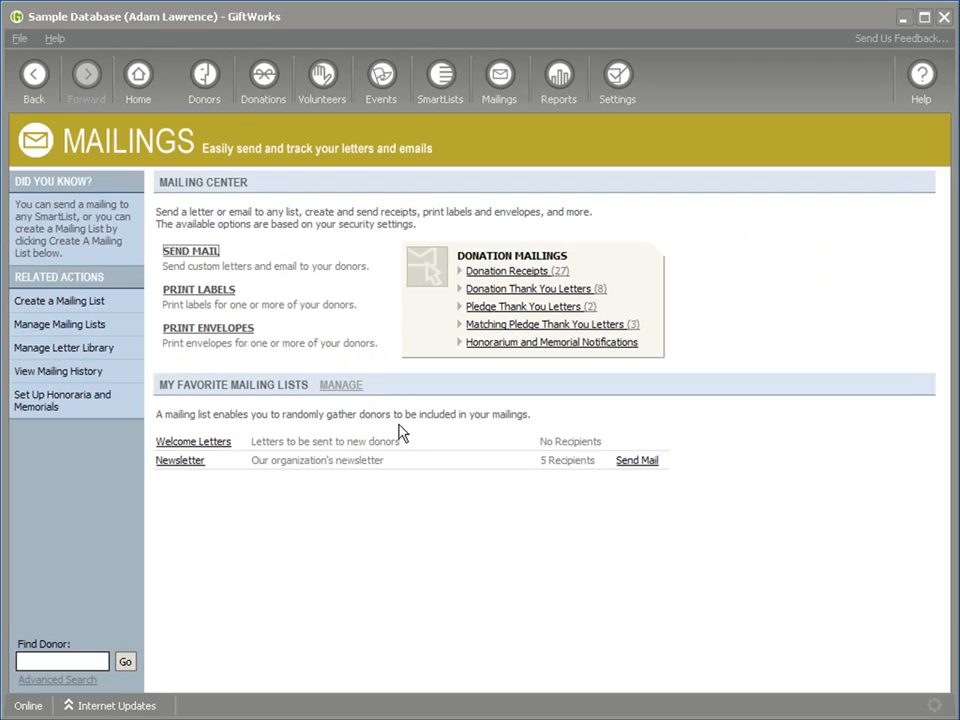
Start another mailing to the Friends of Family Campaign SmartList with the mailing type Send Mail for These Donations
{"action": "left_click", "coordinate": [188, 252]}
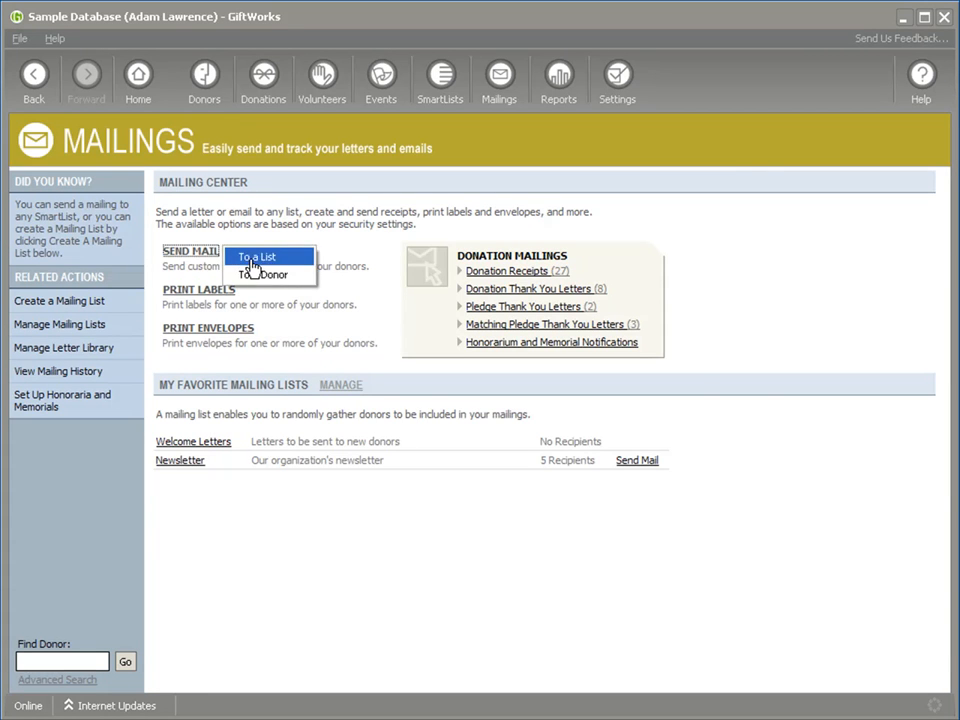
{"action": "left_click", "coordinate": [255, 258]}
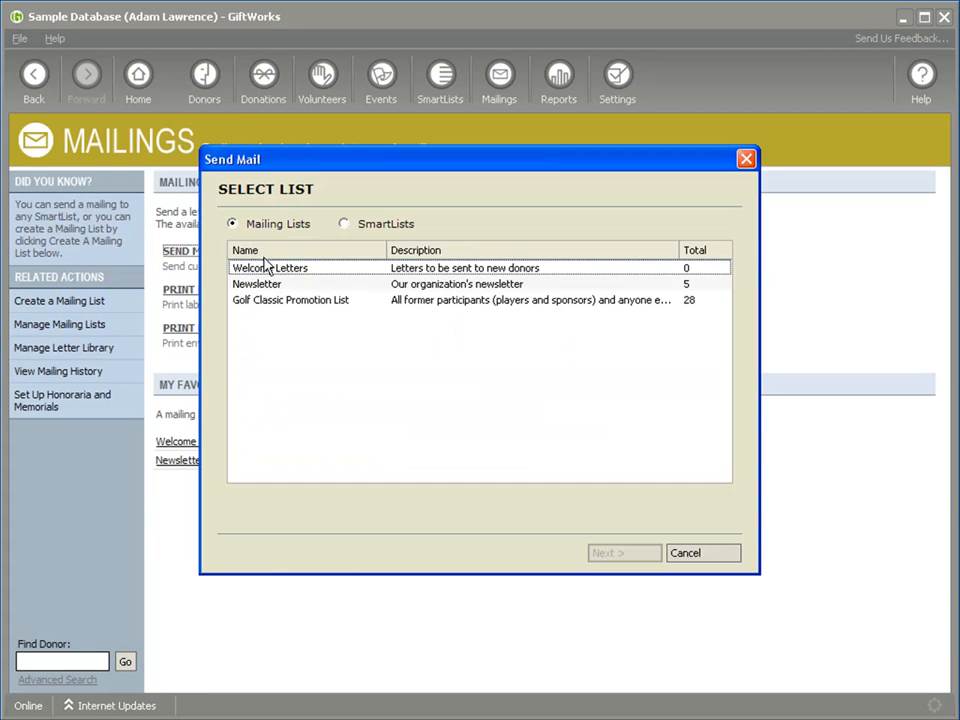
{"action": "left_click", "coordinate": [344, 223]}
{"action": "left_click", "coordinate": [318, 285]}
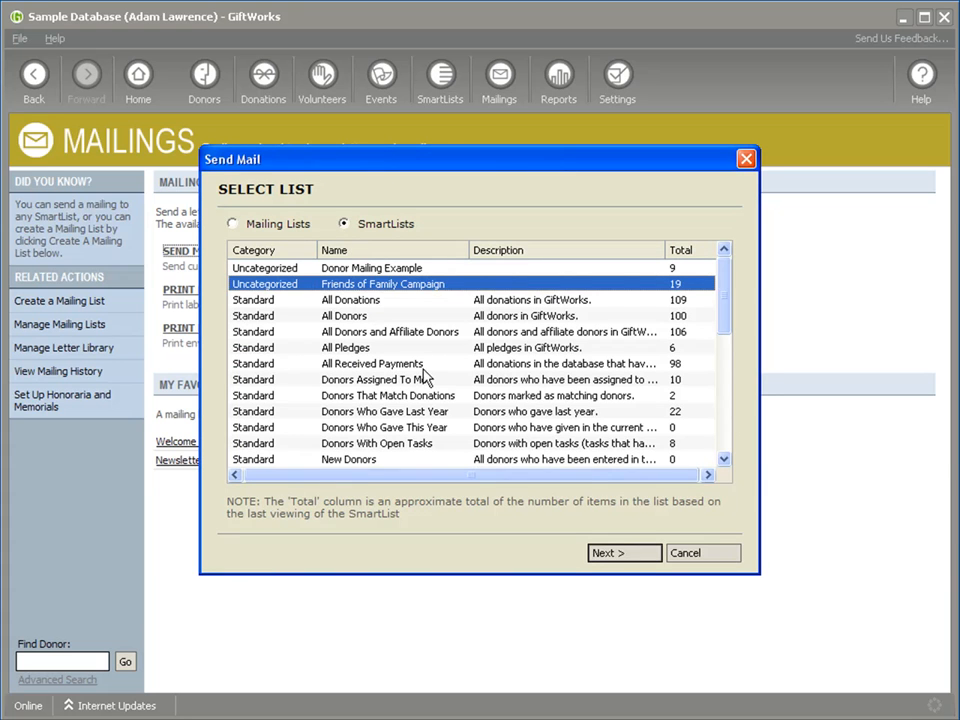
{"action": "left_click", "coordinate": [608, 553]}
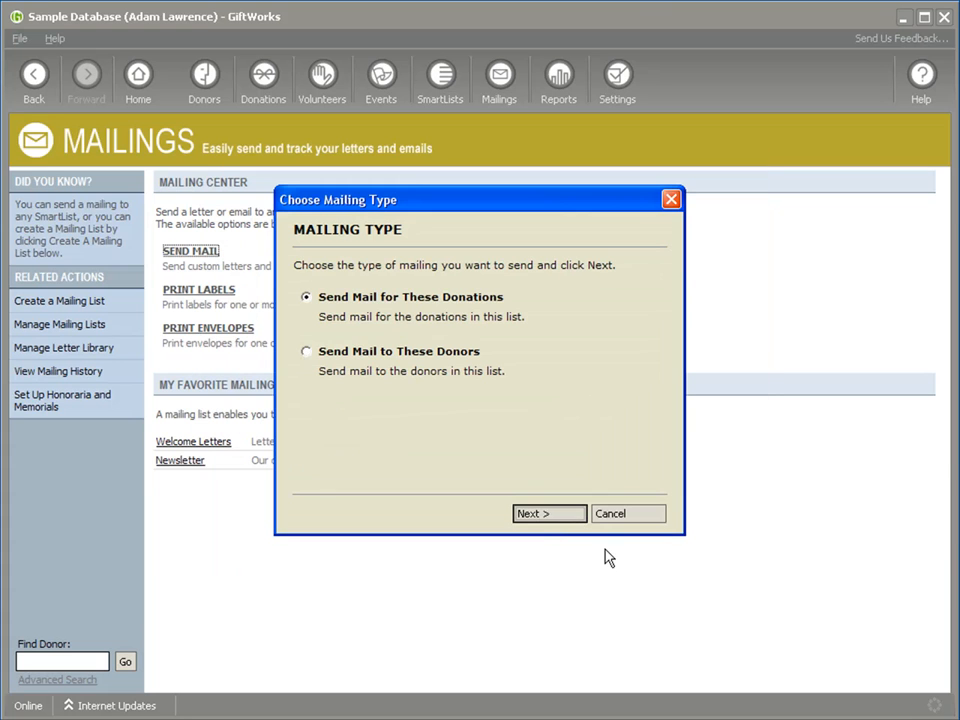
{"action": "left_click", "coordinate": [548, 514]}
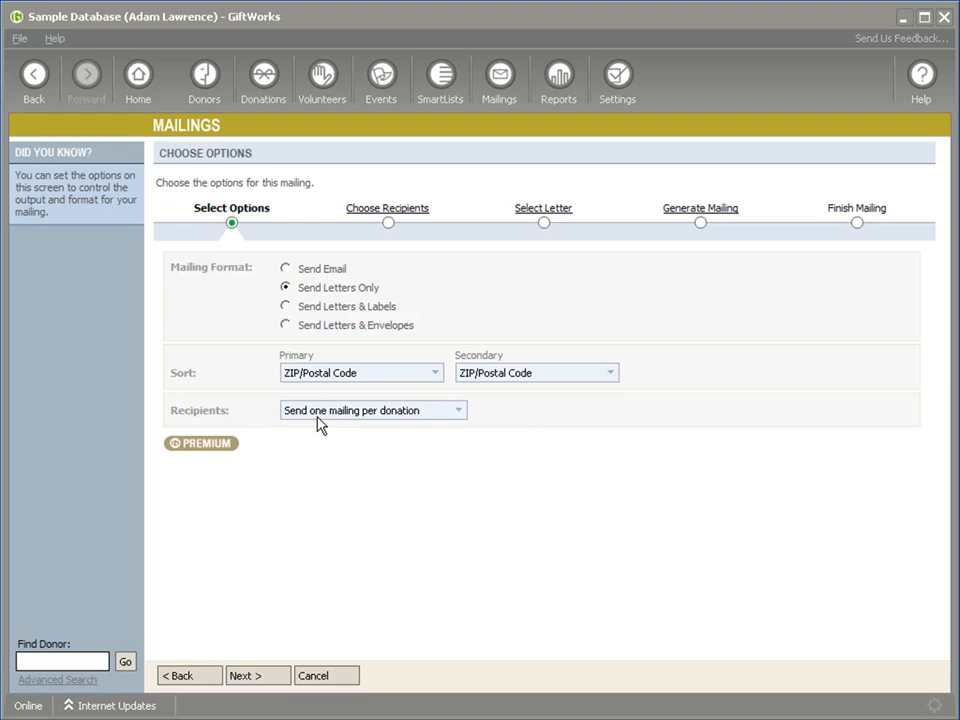
Check the available recipient options, keep Send one mailing per donation, and continue to the recipients list
{"action": "left_click", "coordinate": [457, 412]}
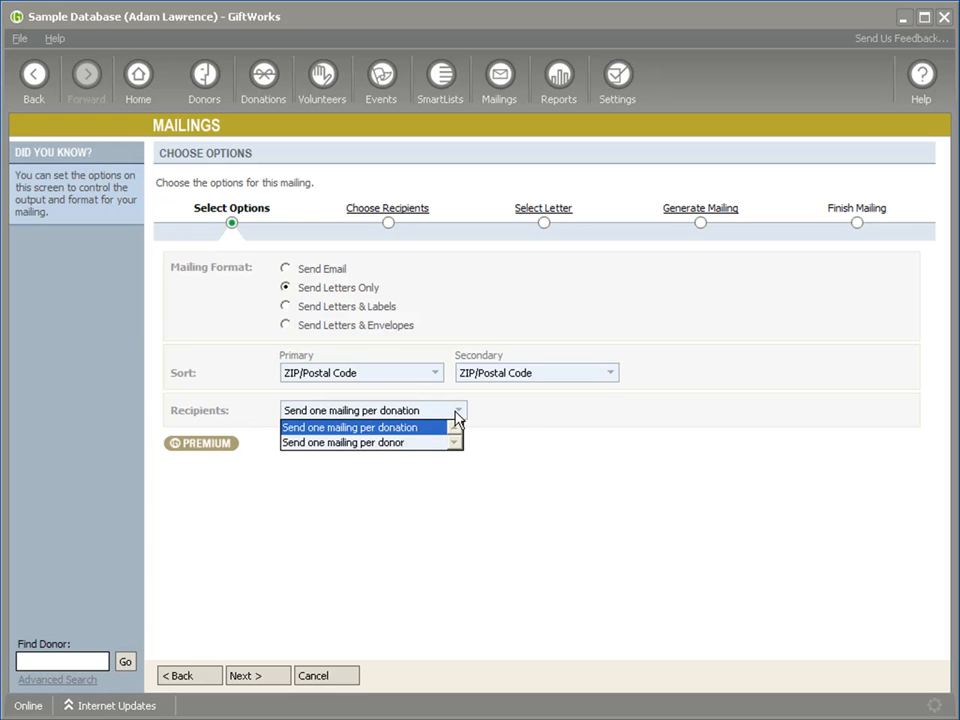
{"action": "left_click", "coordinate": [455, 412]}
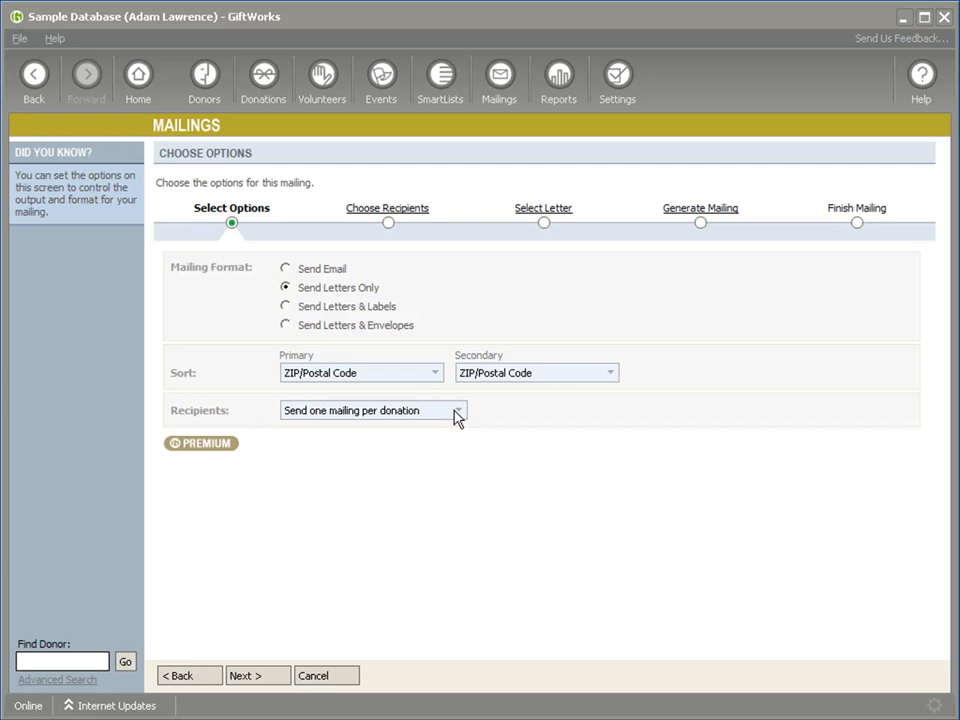
{"action": "left_click", "coordinate": [265, 680]}
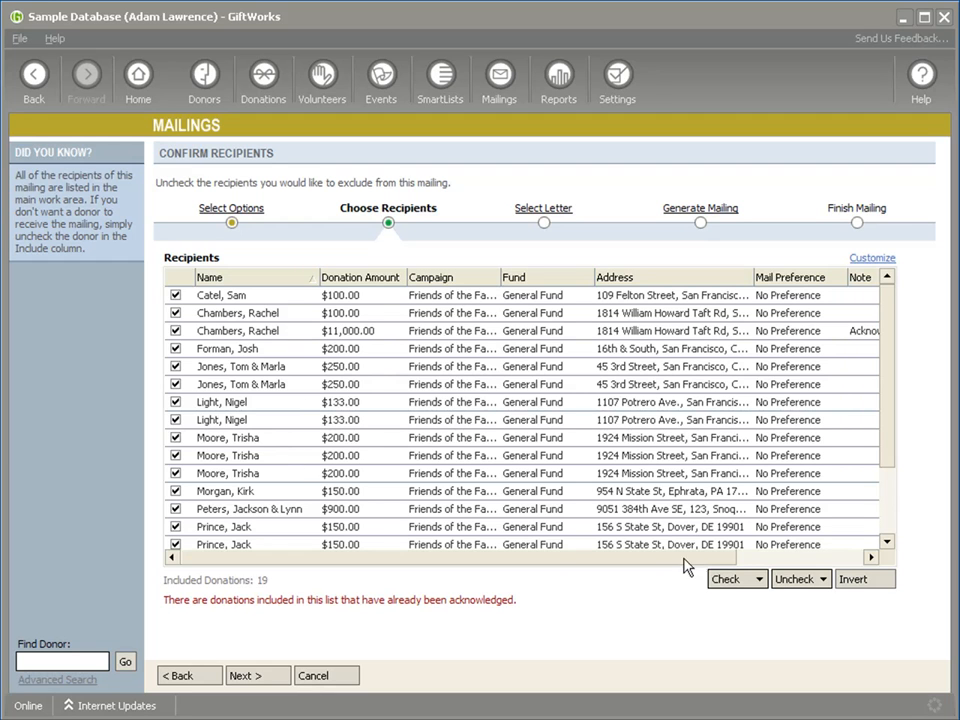
Exclude all donations from the mailing, and include only the $11,000.00 donation, the same donor's $100.00 donation, and the $600.00 donation
{"action": "left_click", "coordinate": [808, 582]}
{"action": "left_click", "coordinate": [810, 600]}
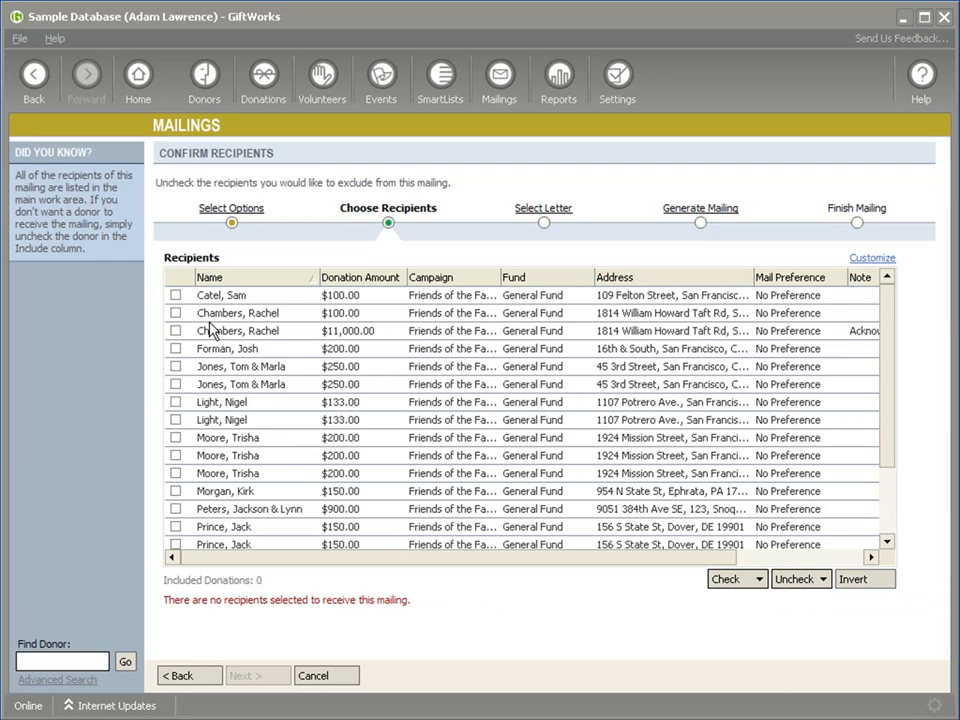
{"action": "left_click", "coordinate": [176, 313]}
{"action": "left_click", "coordinate": [176, 331]}
{"action": "scroll", "coordinate": [315, 440], "scroll_direction": "down", "scroll_amount": 3}
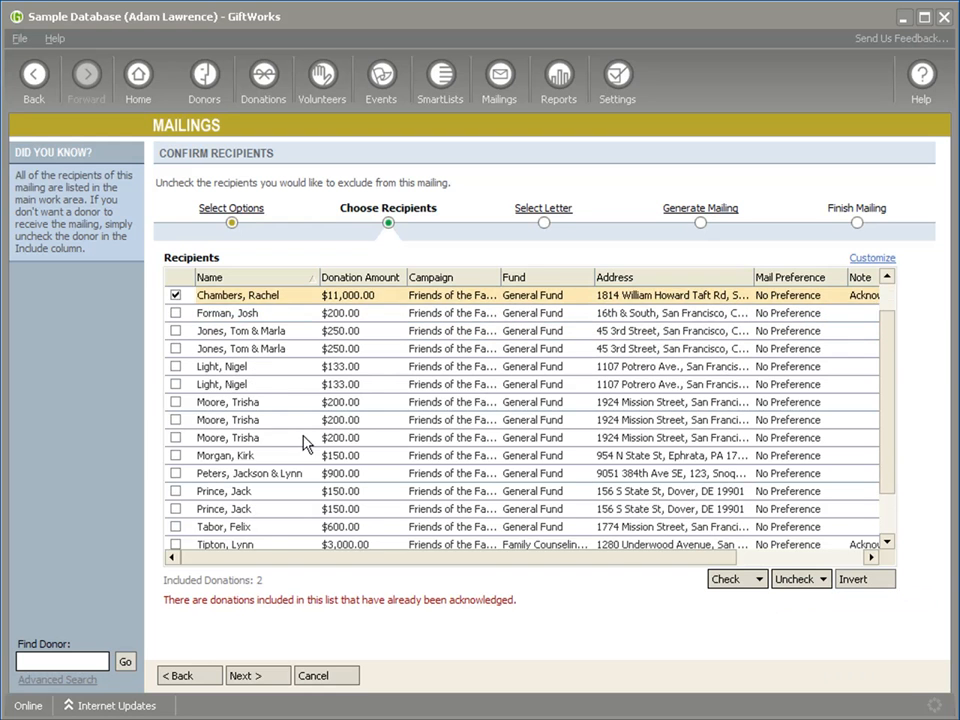
{"action": "left_click", "coordinate": [176, 509]}
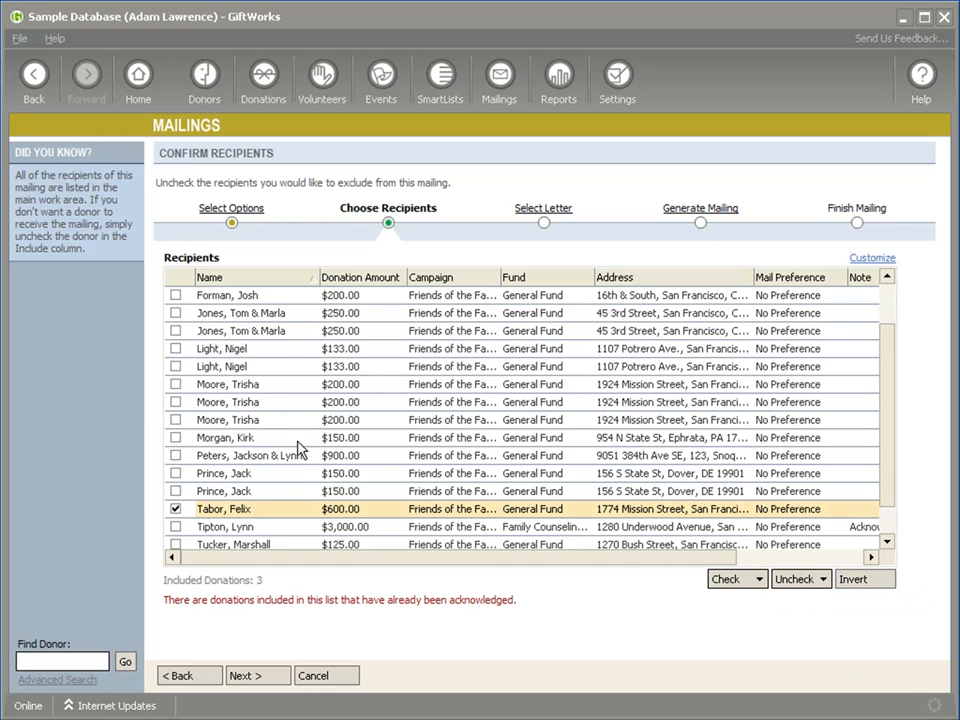
Review the included donations, revisit the mailing options, and return to the recipients list
{"action": "scroll", "coordinate": [298, 445], "scroll_direction": "up", "scroll_amount": 1}
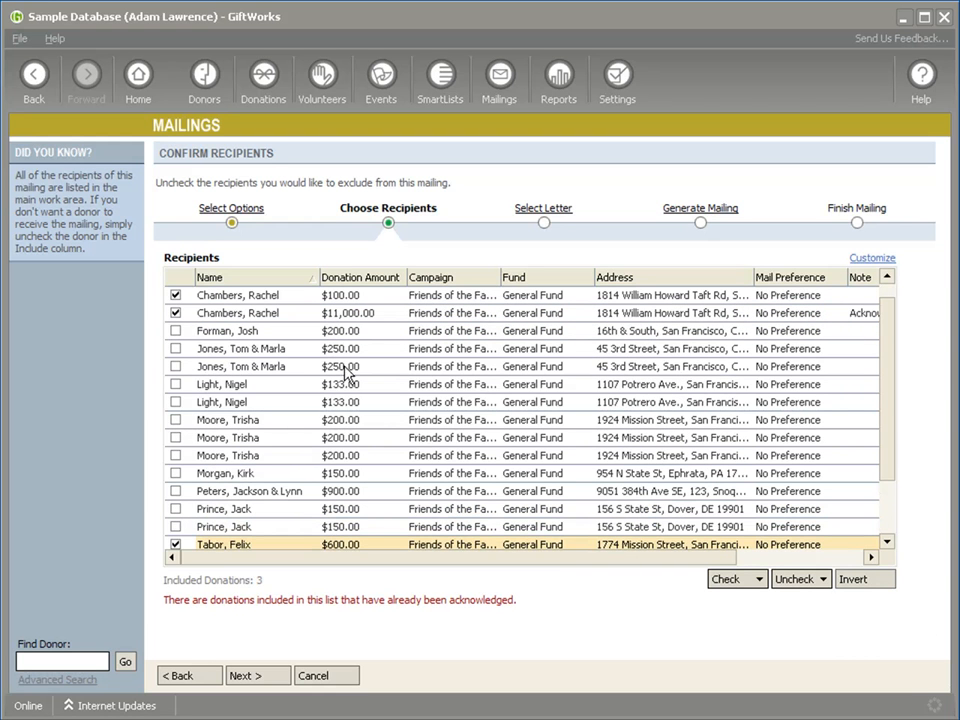
{"action": "scroll", "coordinate": [368, 369], "scroll_direction": "up", "scroll_amount": 1}
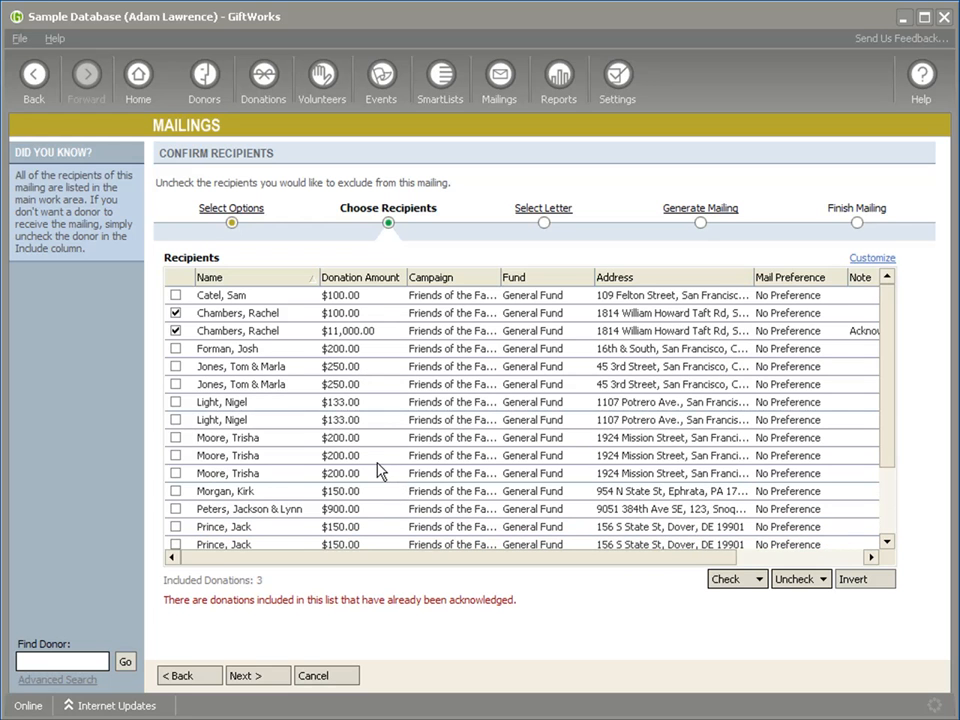
{"action": "scroll", "coordinate": [380, 470], "scroll_direction": "down", "scroll_amount": 1}
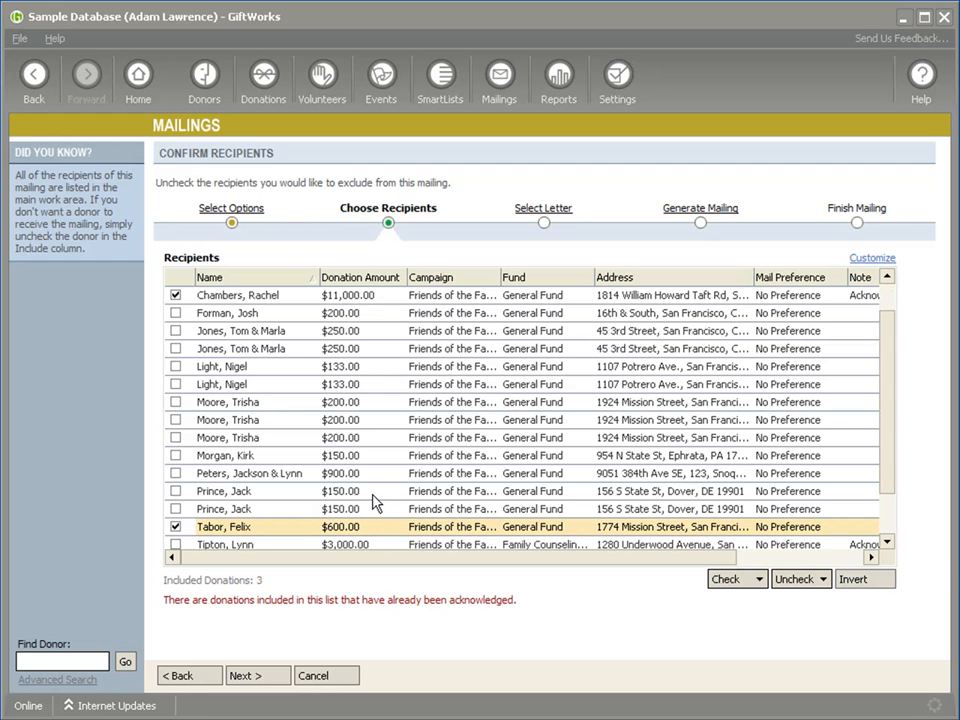
{"action": "left_click", "coordinate": [186, 675]}
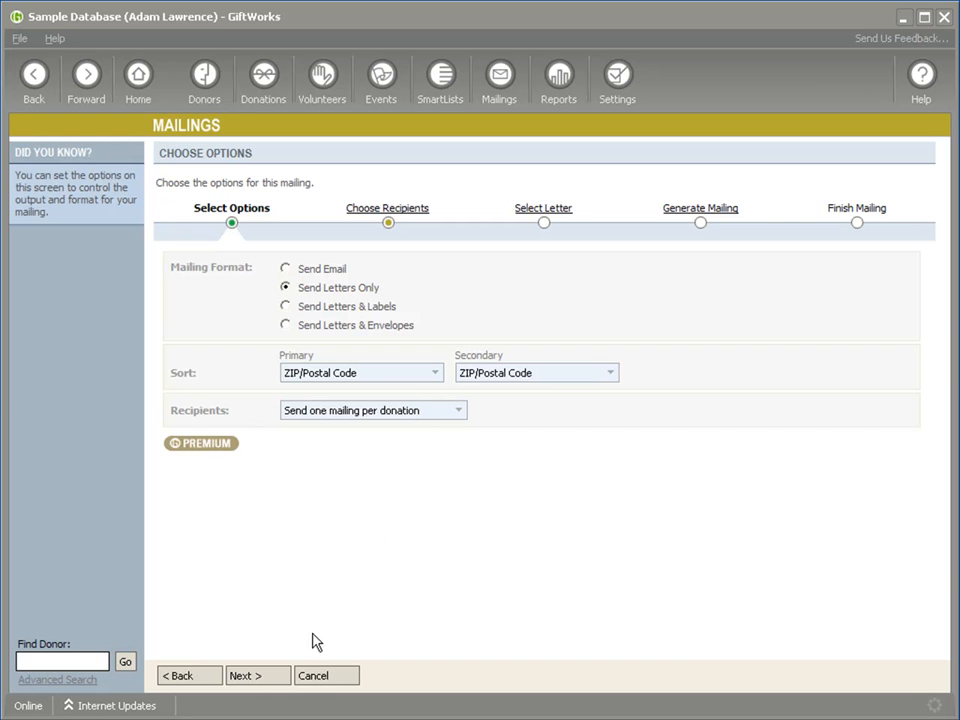
{"action": "left_click", "coordinate": [257, 676]}
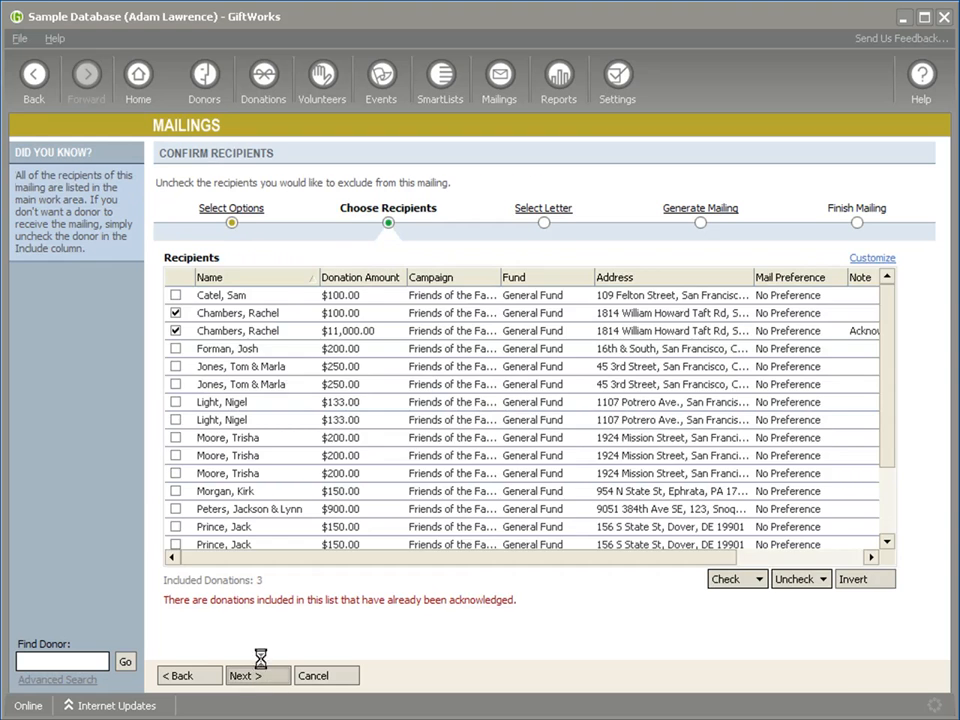
Continue to the letter selection and open the Single Gift Letter Template for editing
{"action": "left_click", "coordinate": [257, 677]}
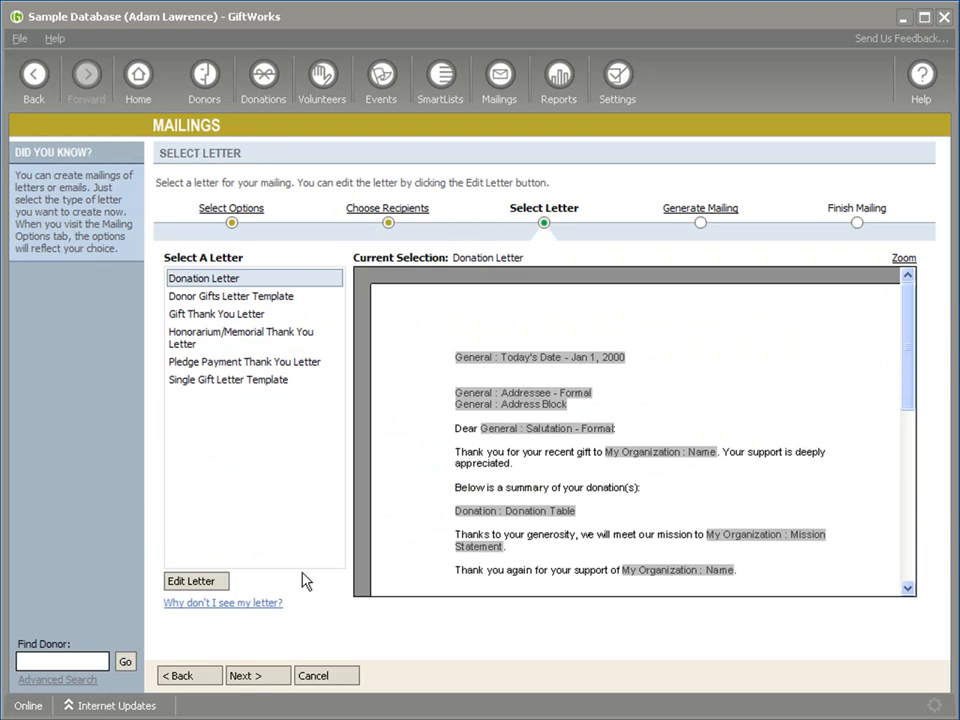
{"action": "left_click", "coordinate": [220, 297]}
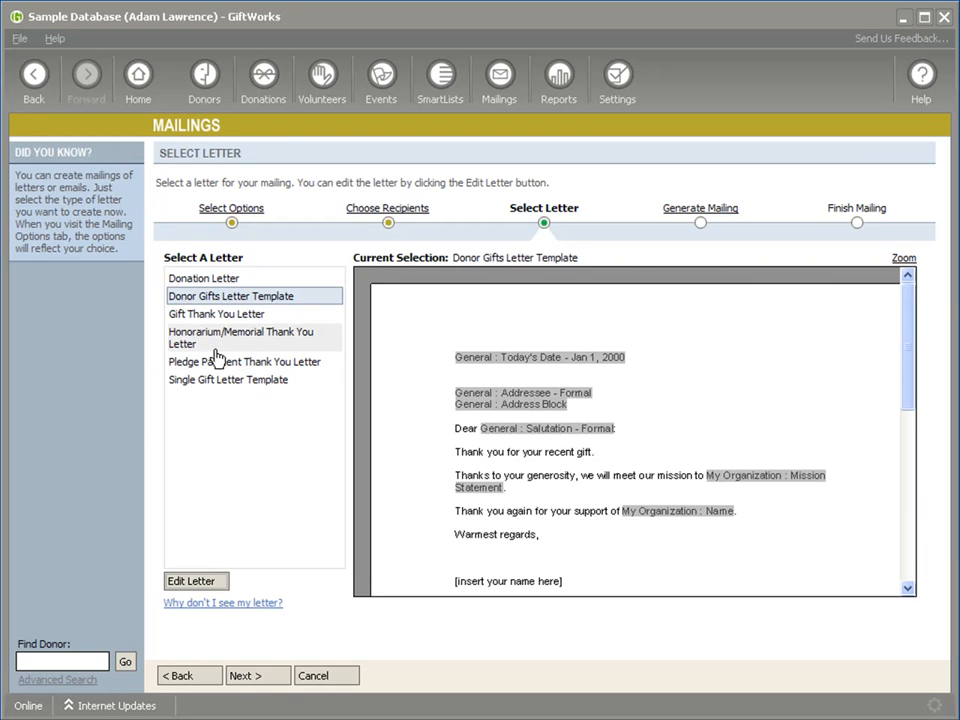
{"action": "left_click", "coordinate": [198, 380]}
{"action": "left_click", "coordinate": [198, 583]}
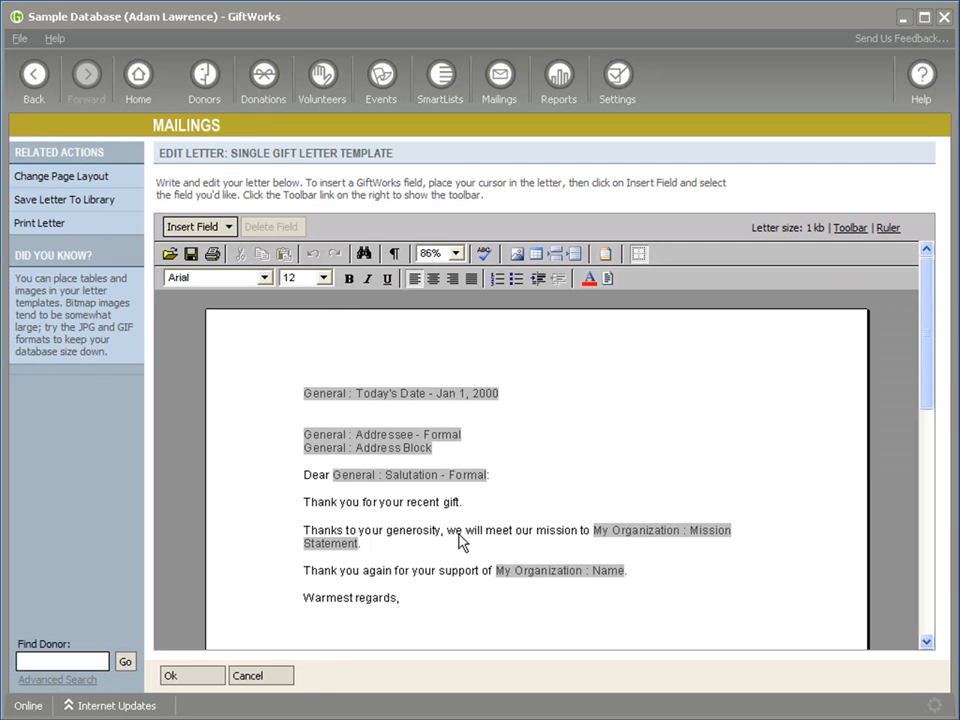
Insert the Total Giving donation summary field on its own line below "Thank you for your recent gift."
{"action": "left_click", "coordinate": [415, 546]}
{"action": "key", "text": "Return"}
{"action": "key", "text": "Return"}
{"action": "left_click", "coordinate": [229, 227]}
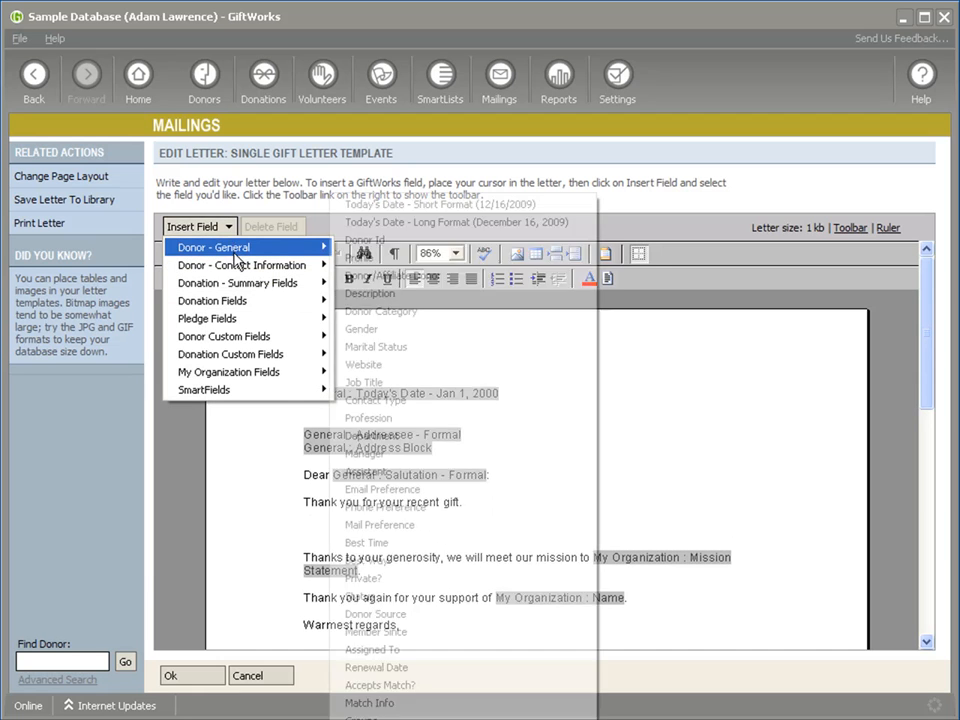
{"action": "mouse_move", "coordinate": [231, 287]}
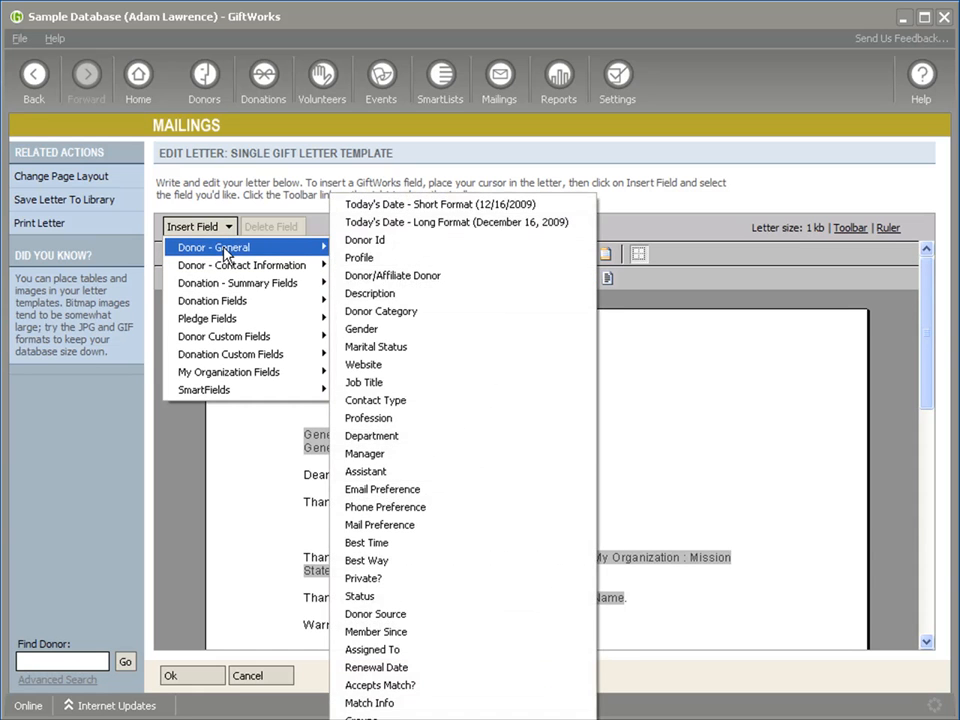
{"action": "mouse_move", "coordinate": [220, 267]}
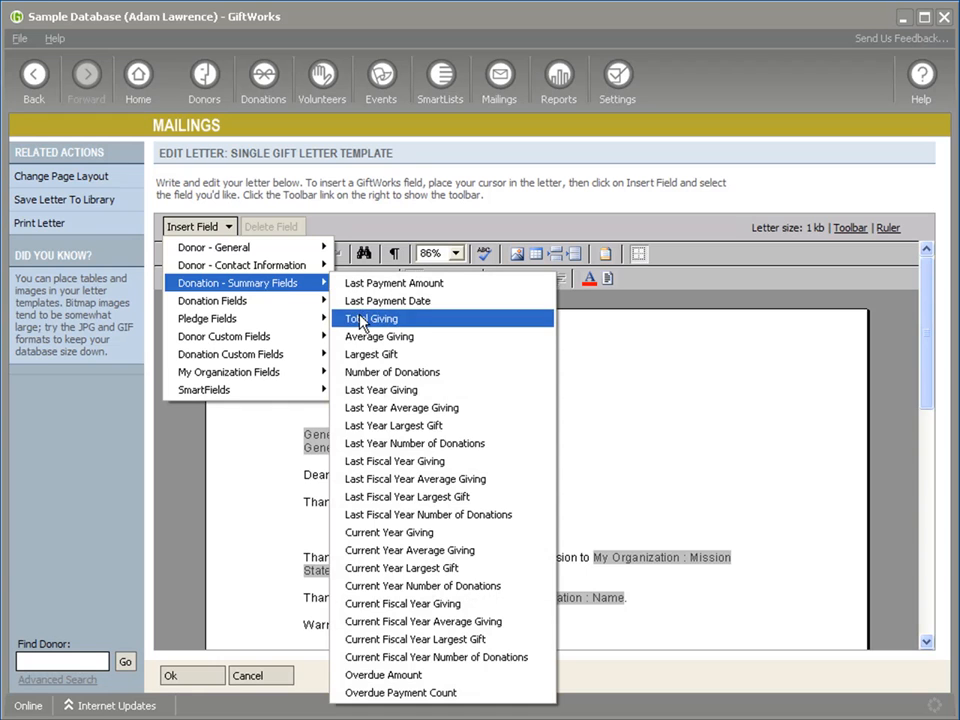
{"action": "left_click", "coordinate": [362, 319]}
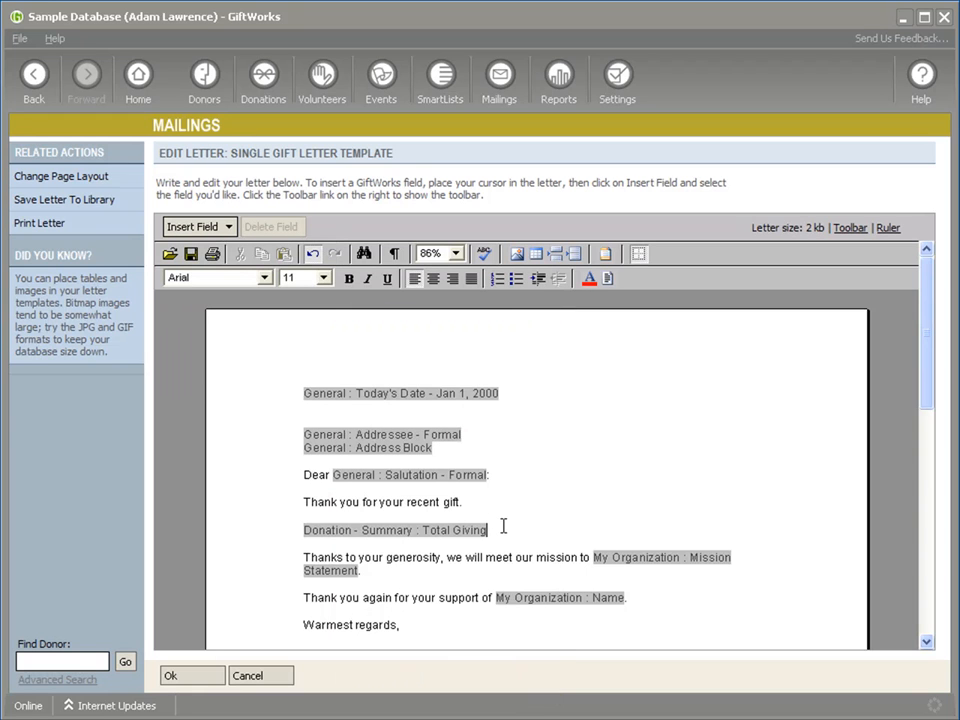
Insert the Donation Date field below the Total Giving field, separated by a blank line
{"action": "key", "text": "Return"}
{"action": "key", "text": "Return"}
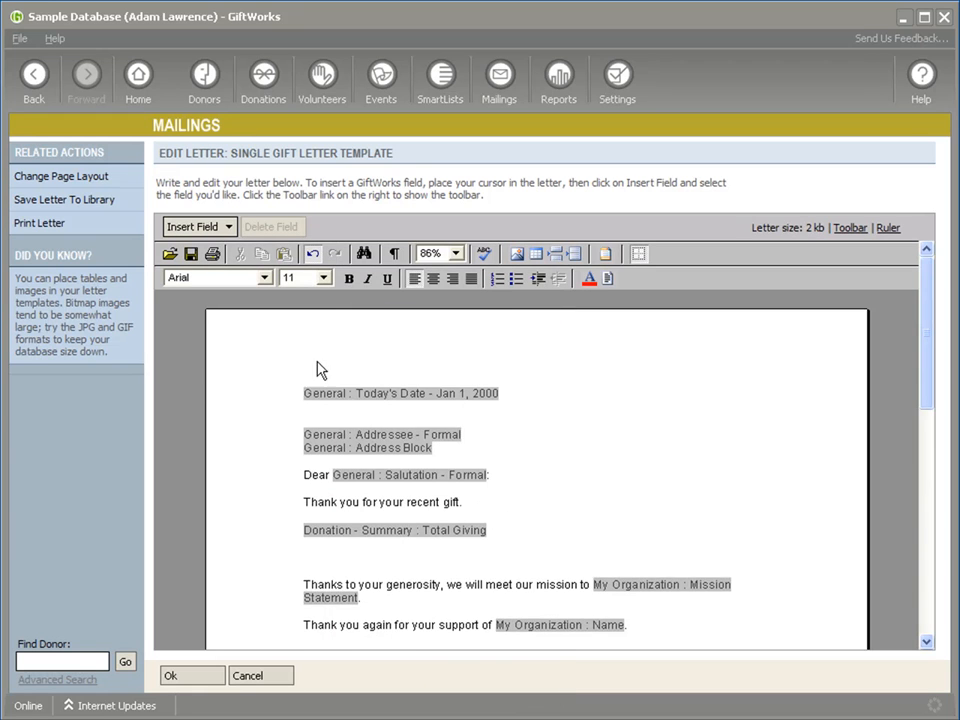
{"action": "left_click", "coordinate": [228, 226]}
{"action": "mouse_move", "coordinate": [228, 312]}
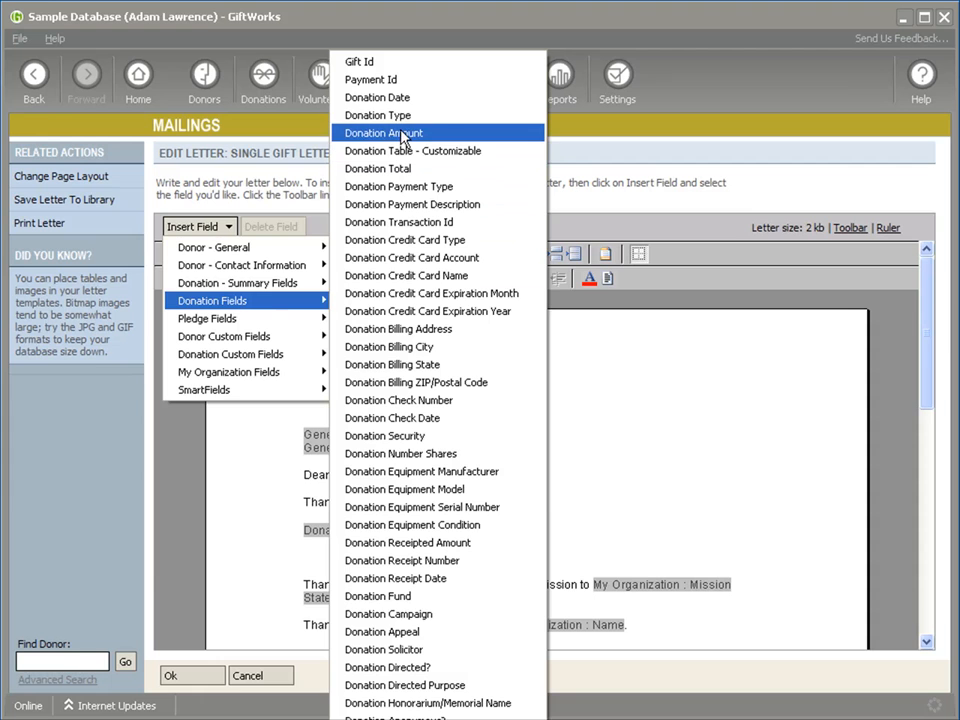
{"action": "left_click", "coordinate": [369, 115]}
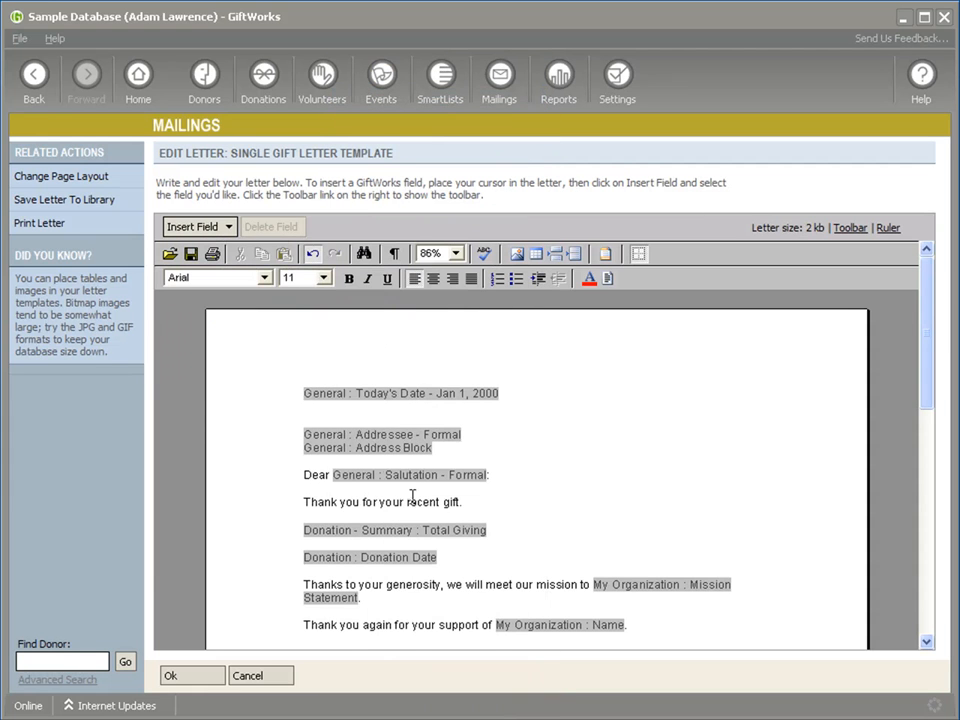
Insert the Donation Amount field on the line directly below the Donation Date field
{"action": "key", "text": "Return"}
{"action": "left_click", "coordinate": [229, 224]}
{"action": "mouse_move", "coordinate": [236, 303]}
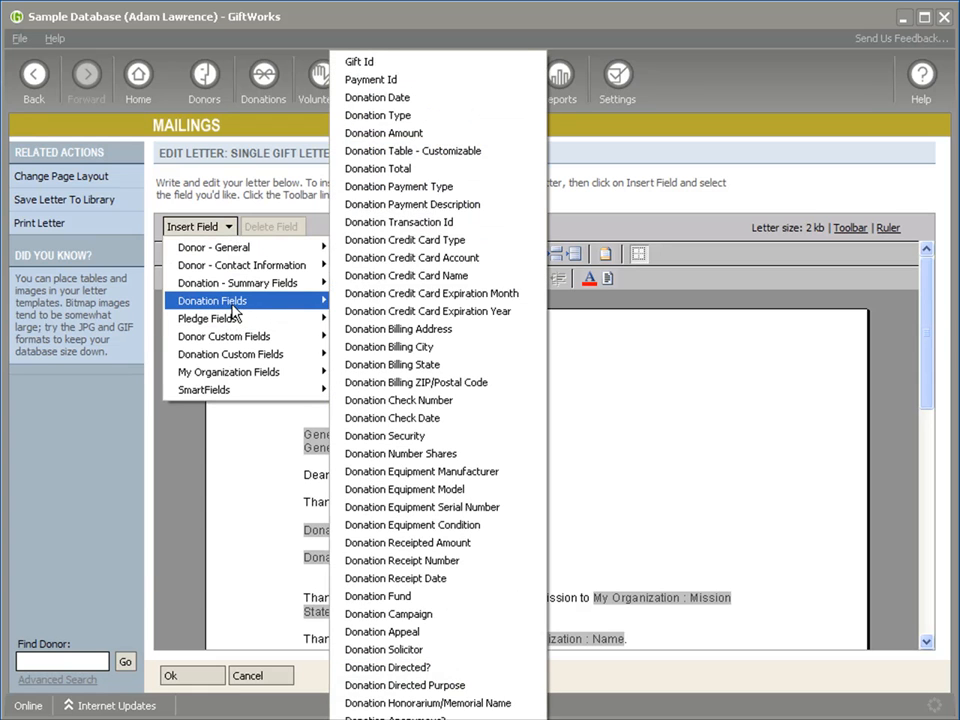
{"action": "left_click", "coordinate": [390, 133]}
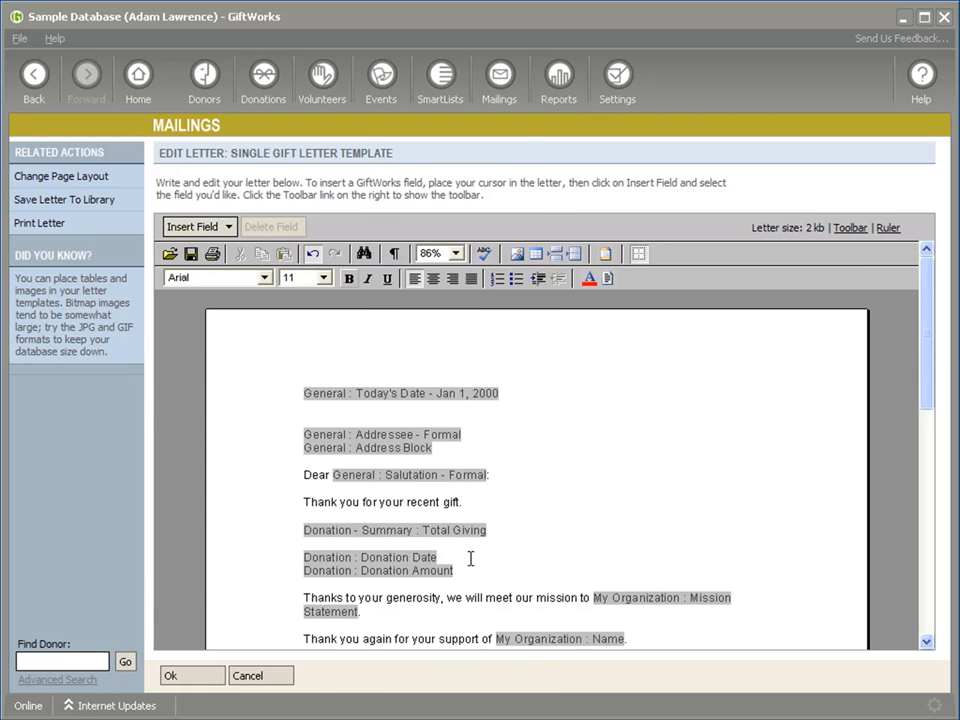
Insert the Donation Campaign field below the Donation Amount field and accept the letter edits
{"action": "key", "text": "Return"}
{"action": "left_click", "coordinate": [229, 226]}
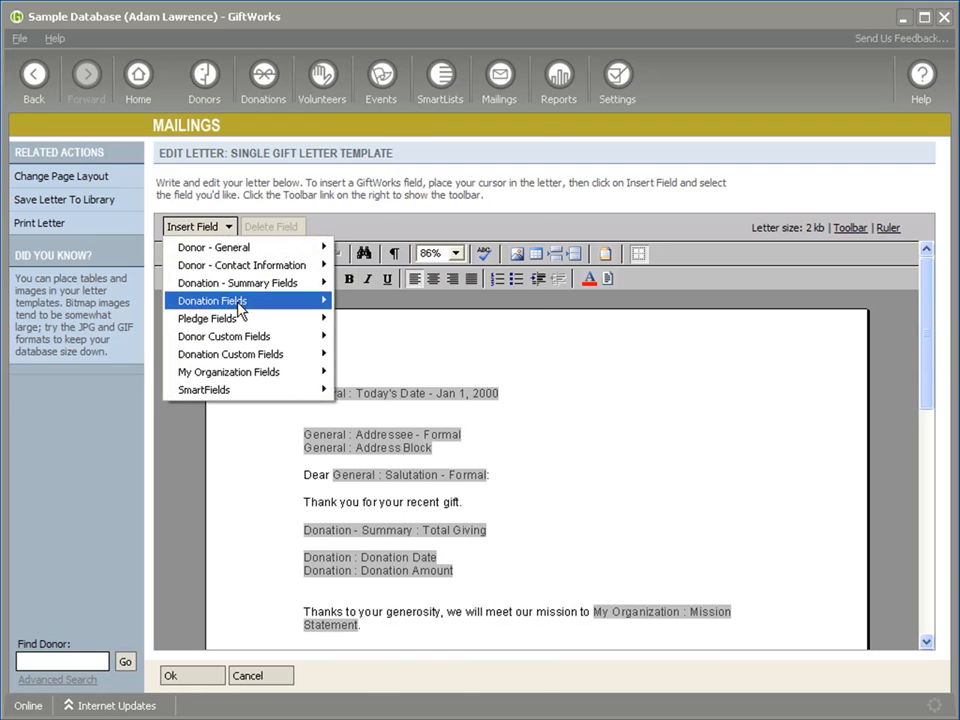
{"action": "mouse_move", "coordinate": [240, 305]}
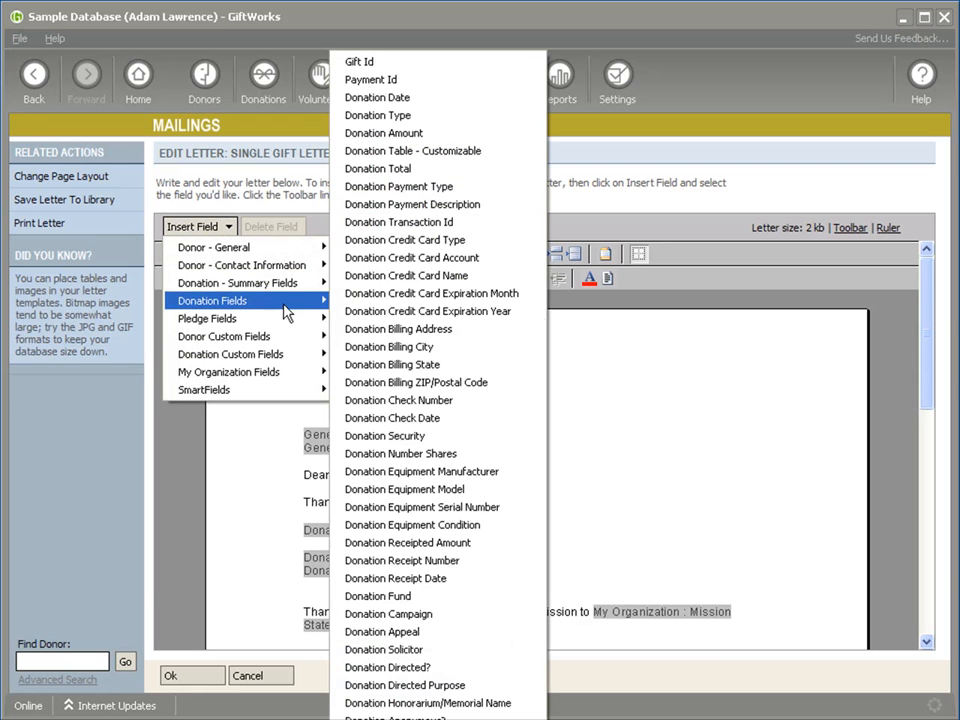
{"action": "left_click", "coordinate": [420, 614]}
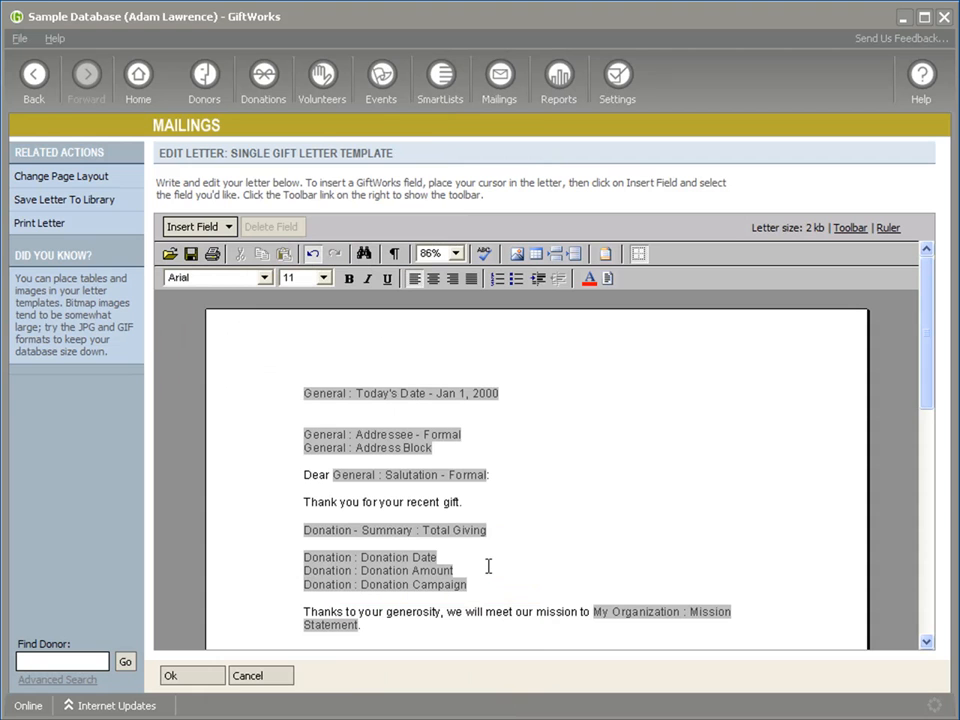
{"action": "left_click", "coordinate": [180, 675]}
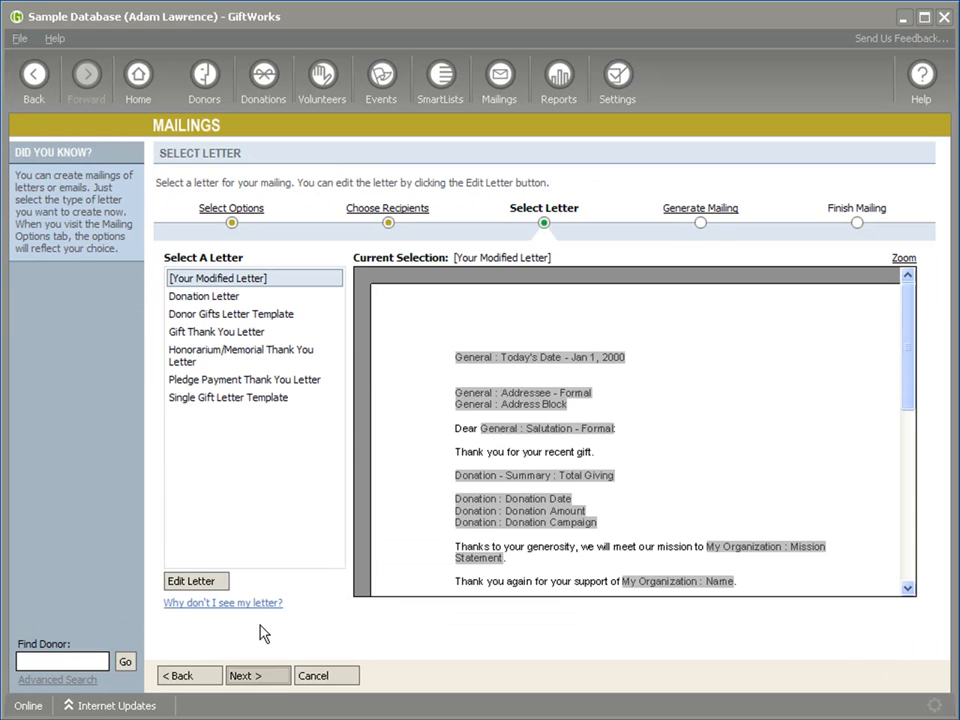
Preview the modified letter for every included donation, comparing total giving with the individual donation details, and return to the mailing summary
{"action": "left_click", "coordinate": [259, 677]}
{"action": "left_click", "coordinate": [262, 266]}
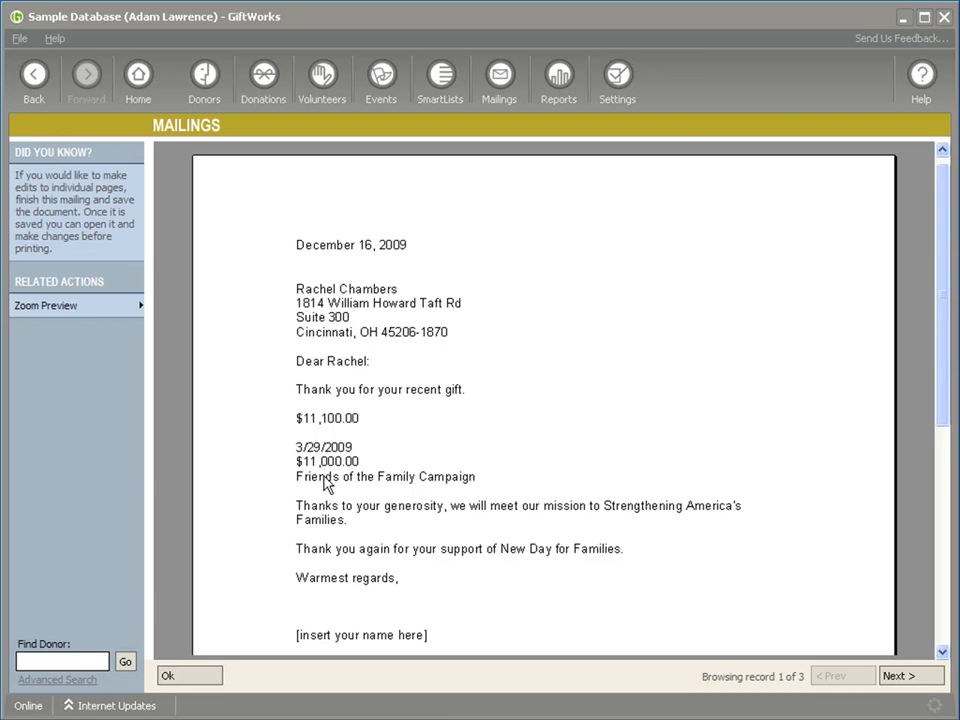
{"action": "left_click", "coordinate": [921, 681]}
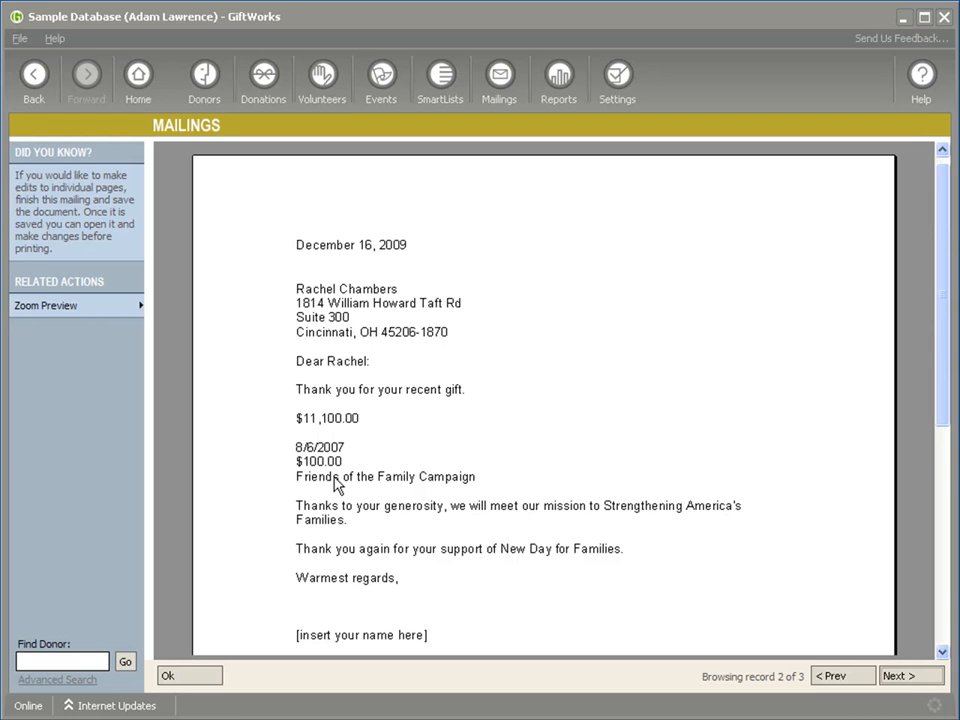
{"action": "left_click", "coordinate": [913, 677]}
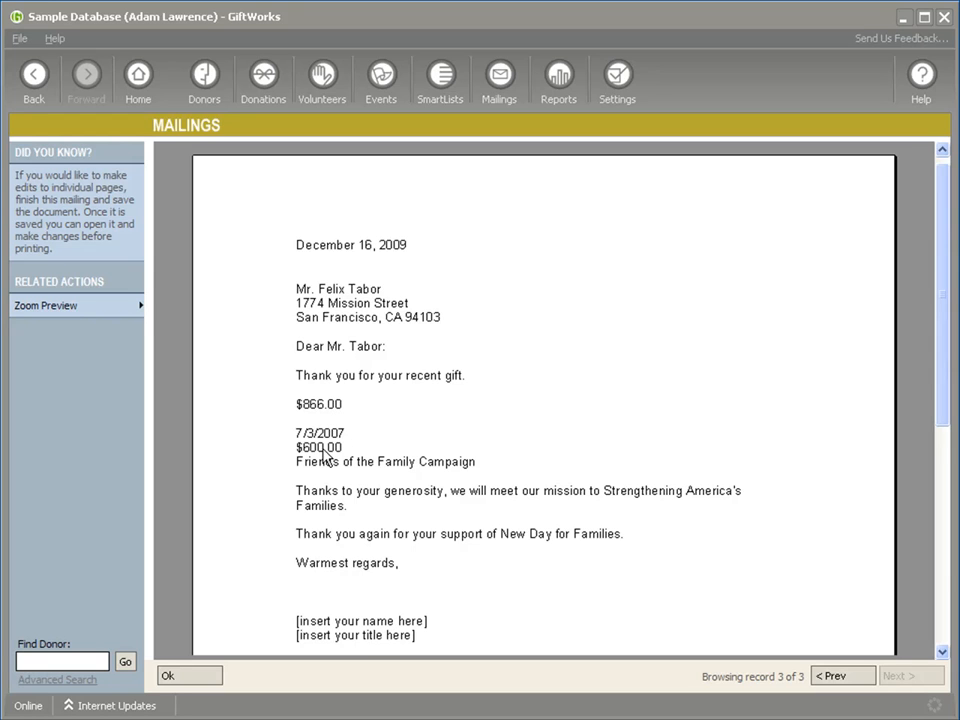
{"action": "left_click", "coordinate": [186, 680]}
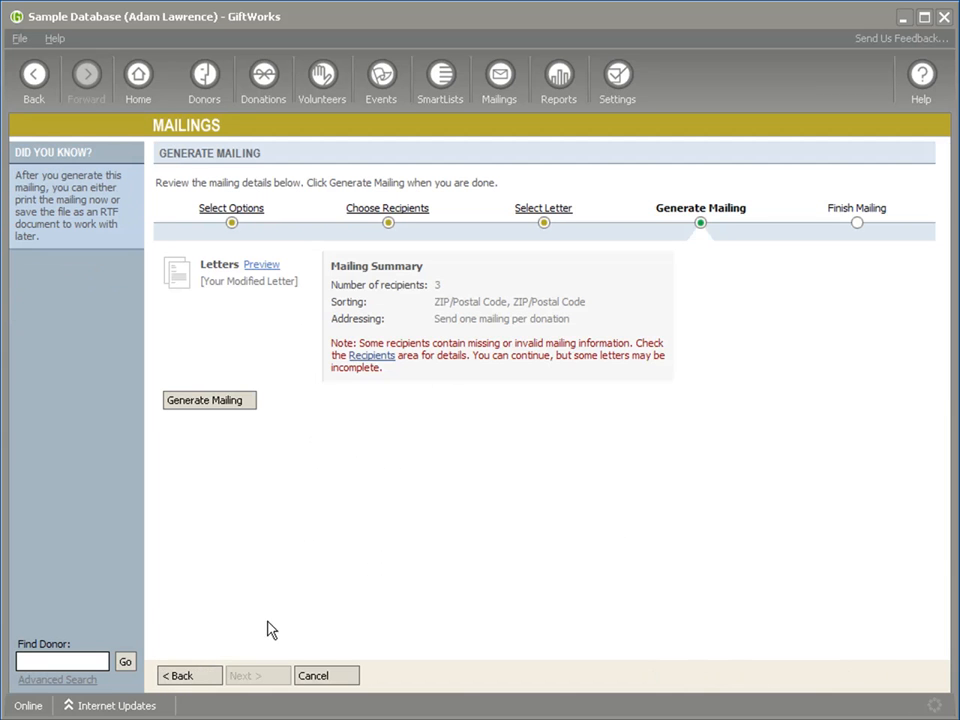
Go back to the mailing options, set the recipients to Send one mailing per donor, and continue to the recipients list
{"action": "left_click", "coordinate": [185, 680]}
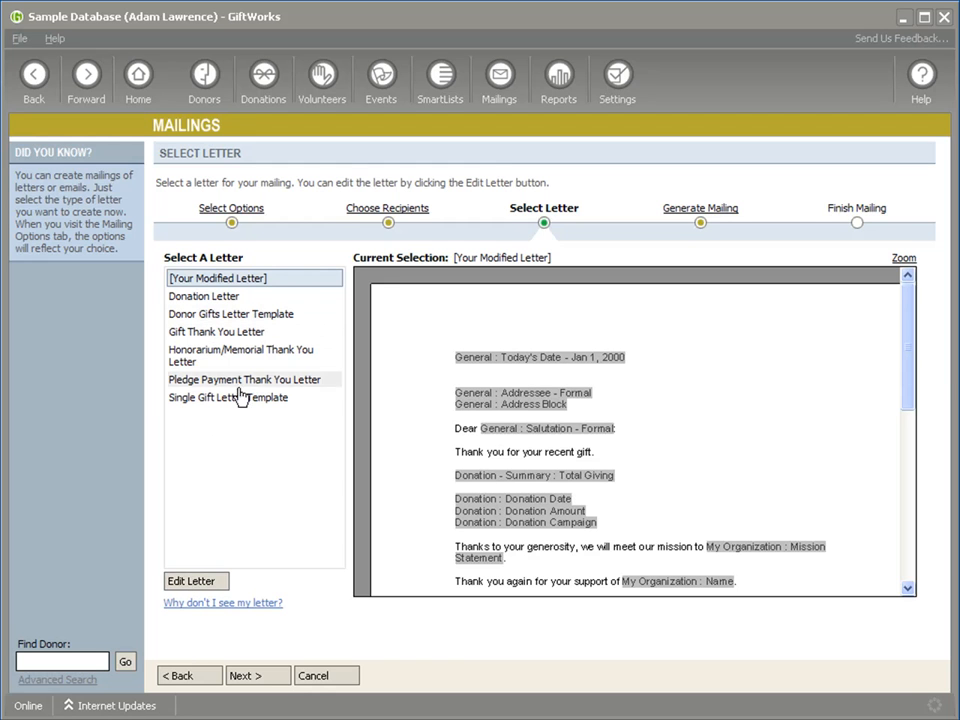
{"action": "left_click", "coordinate": [184, 677]}
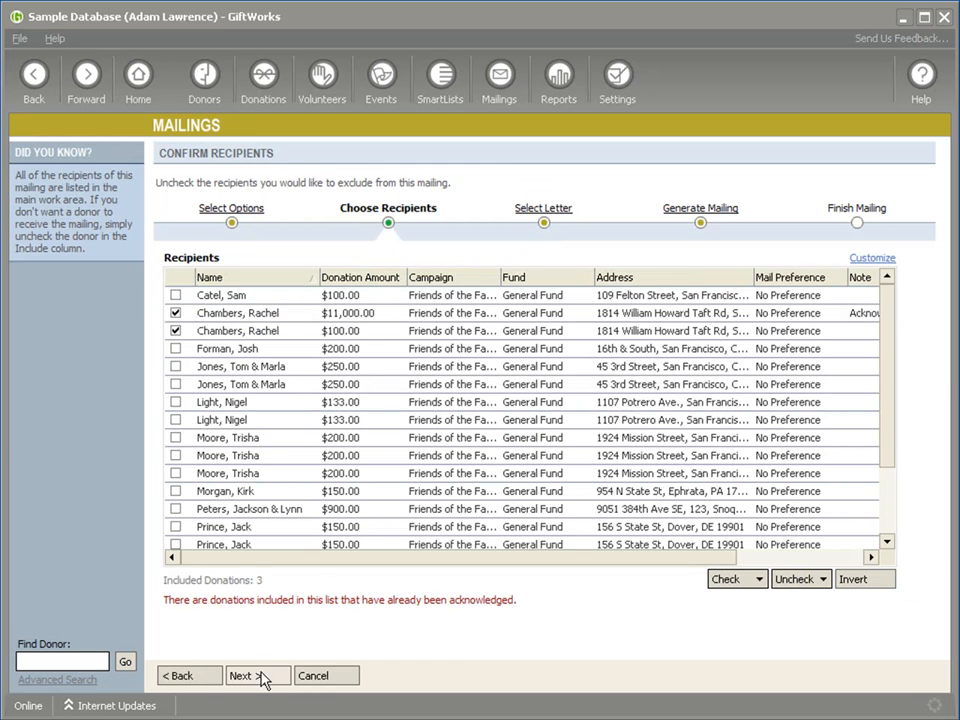
{"action": "left_click", "coordinate": [195, 677]}
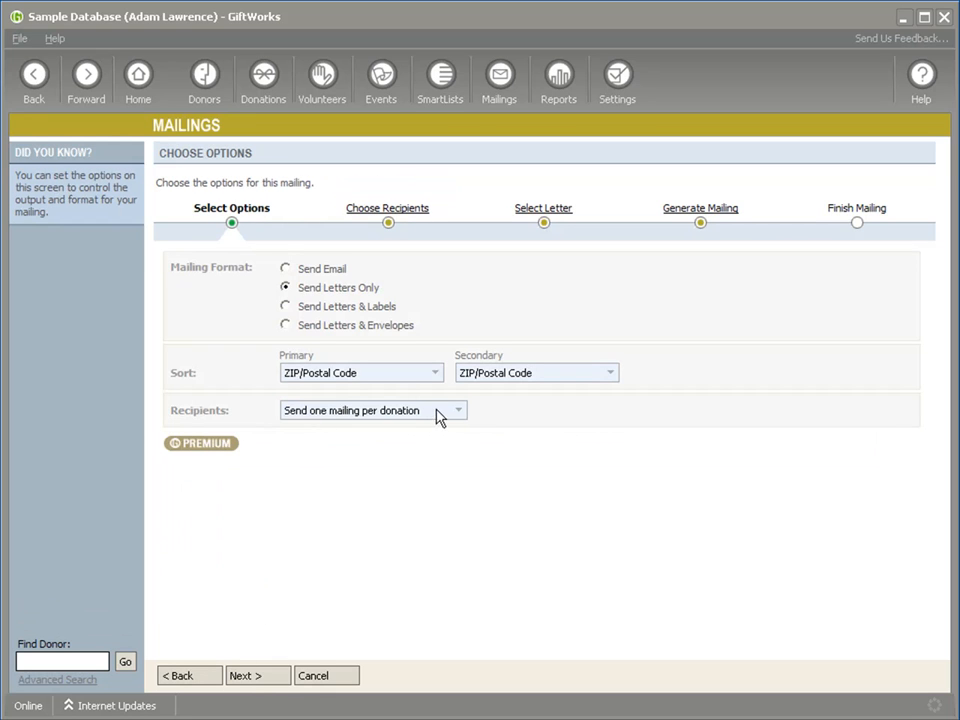
{"action": "left_click", "coordinate": [438, 412]}
{"action": "left_click", "coordinate": [405, 444]}
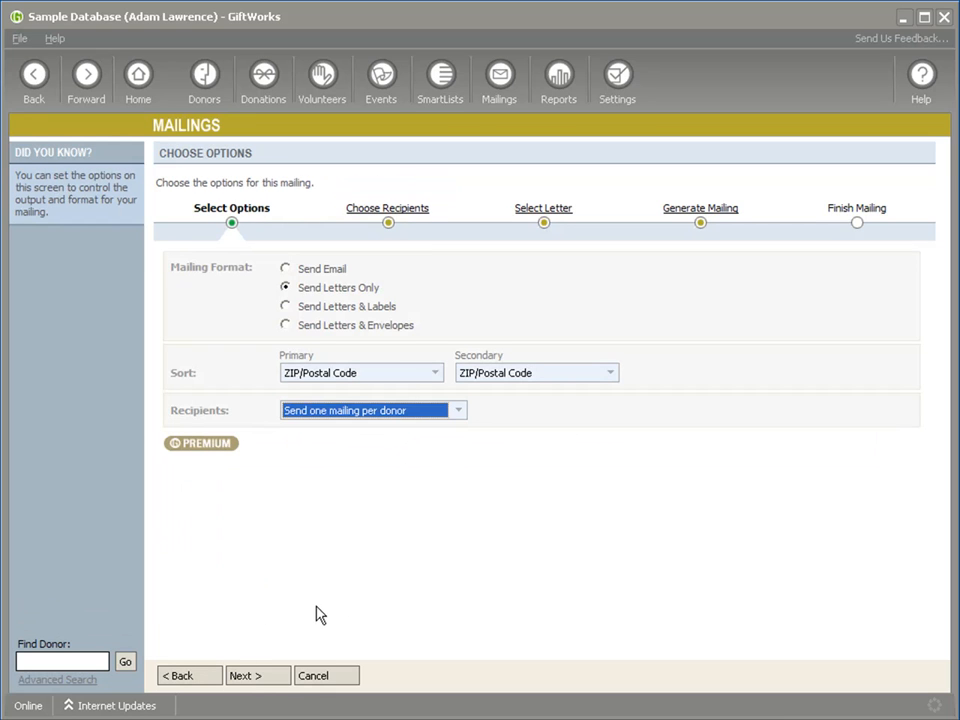
{"action": "left_click", "coordinate": [255, 677]}
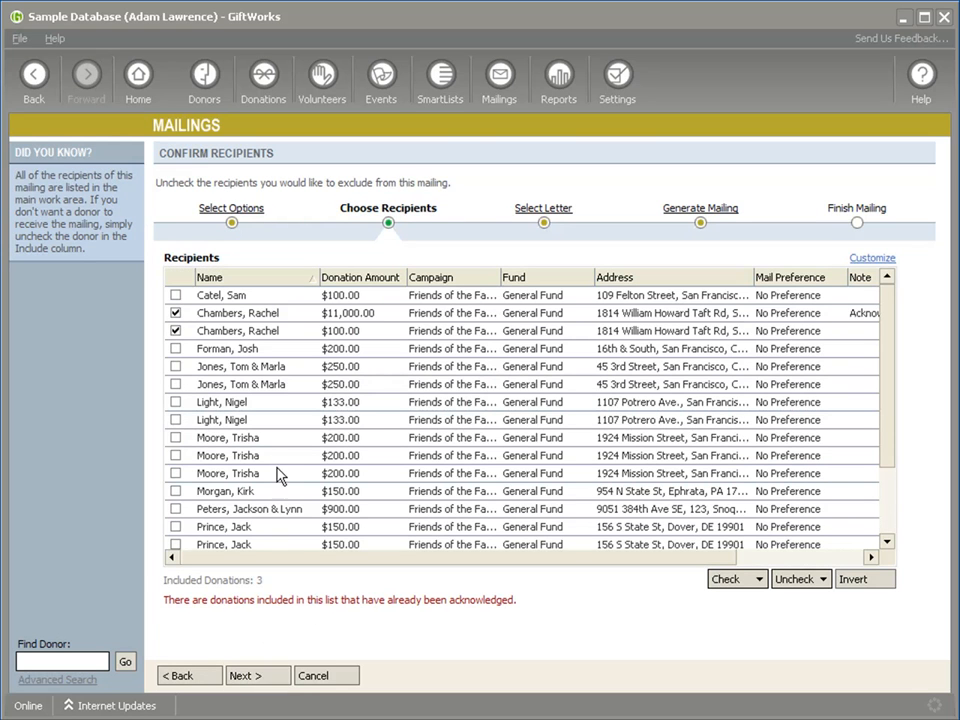
Preview the modified letter for each donor, check which donation details are merged, and return to the mailing summary
{"action": "left_click", "coordinate": [259, 678]}
{"action": "left_click", "coordinate": [262, 677]}
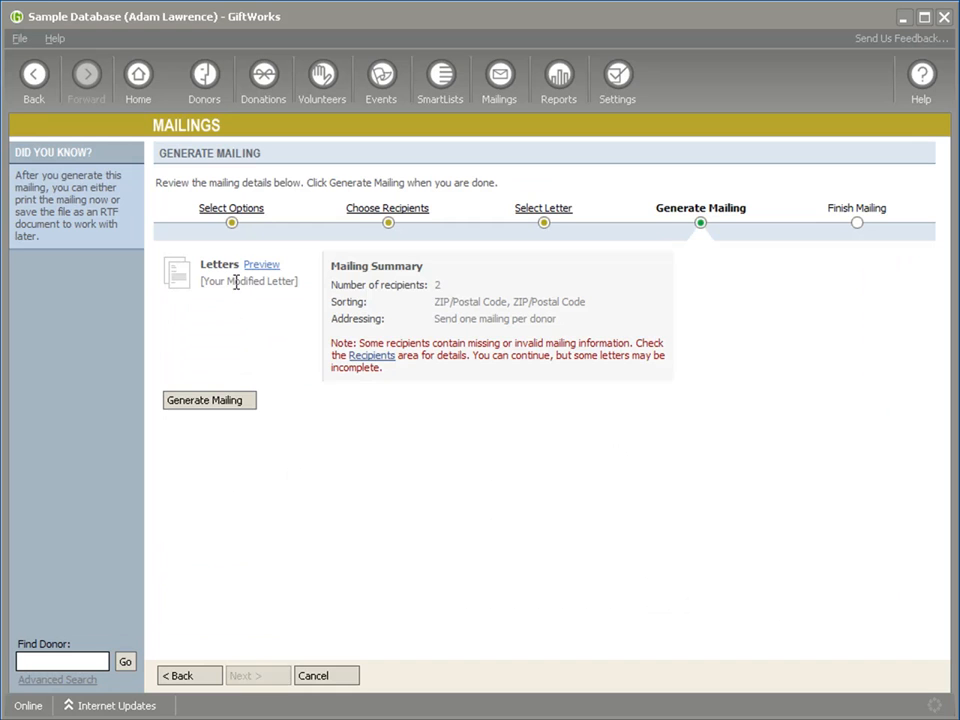
{"action": "left_click", "coordinate": [255, 266]}
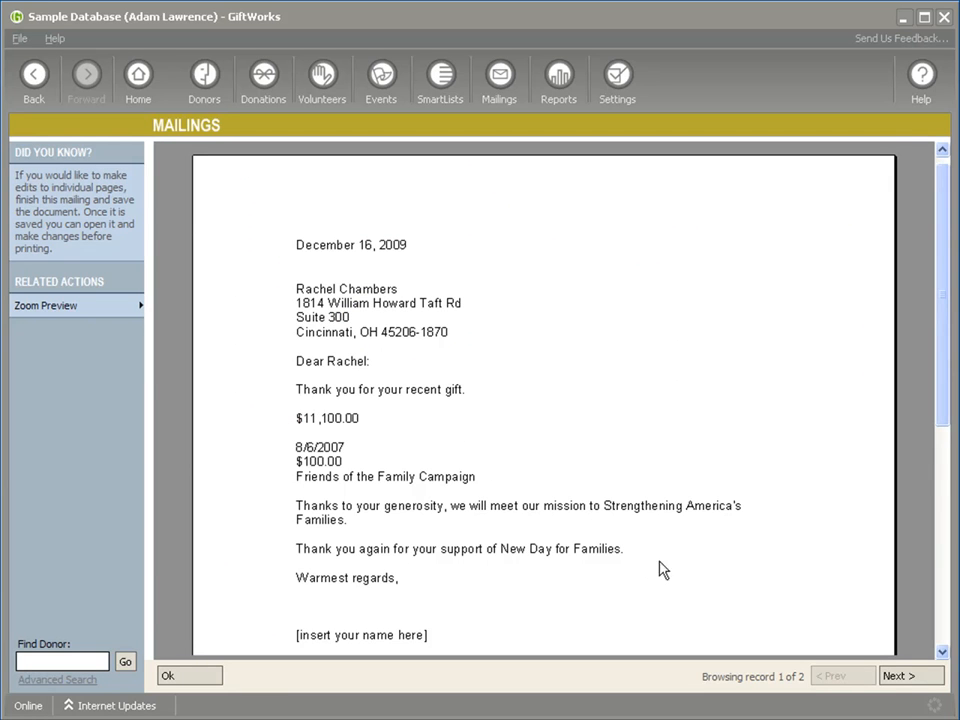
{"action": "left_click", "coordinate": [900, 678]}
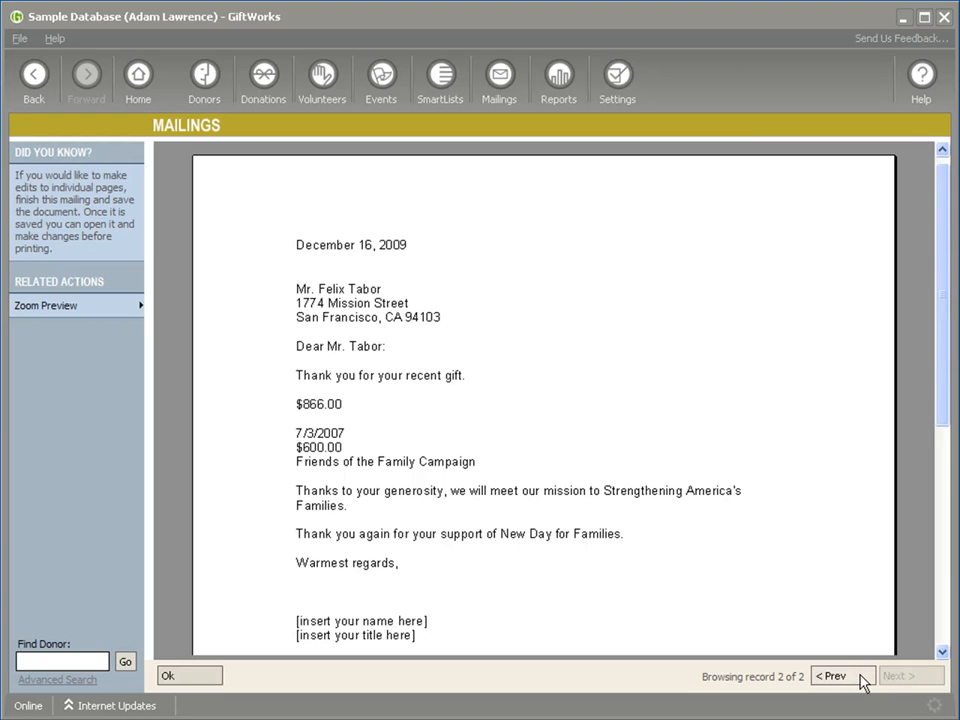
{"action": "left_click", "coordinate": [846, 679]}
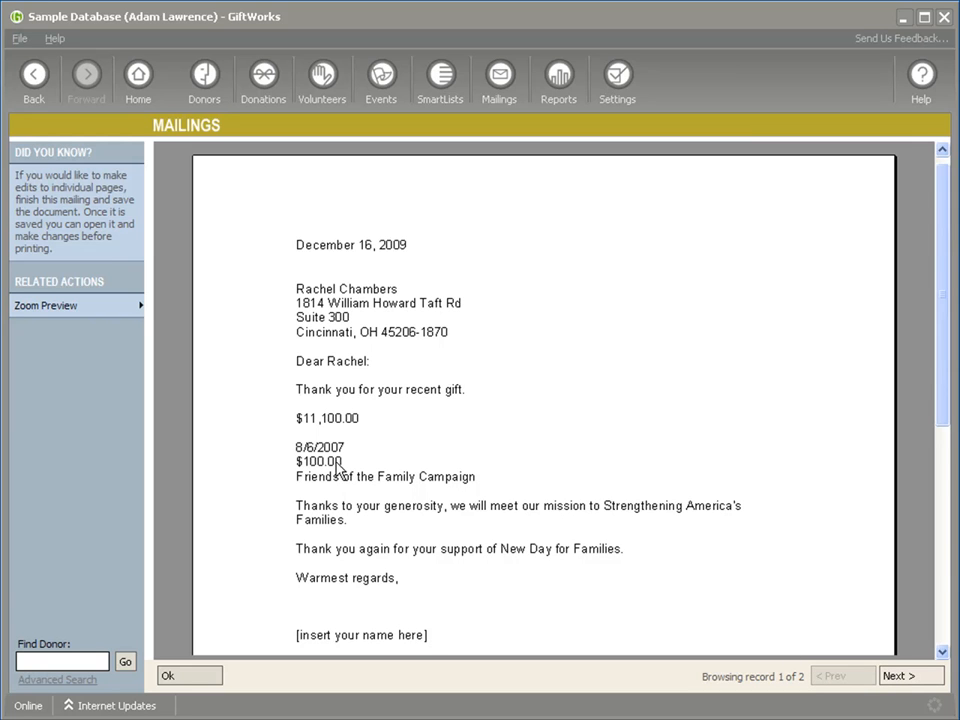
{"action": "left_click", "coordinate": [909, 677]}
{"action": "left_click", "coordinate": [843, 679]}
{"action": "left_click", "coordinate": [185, 677]}
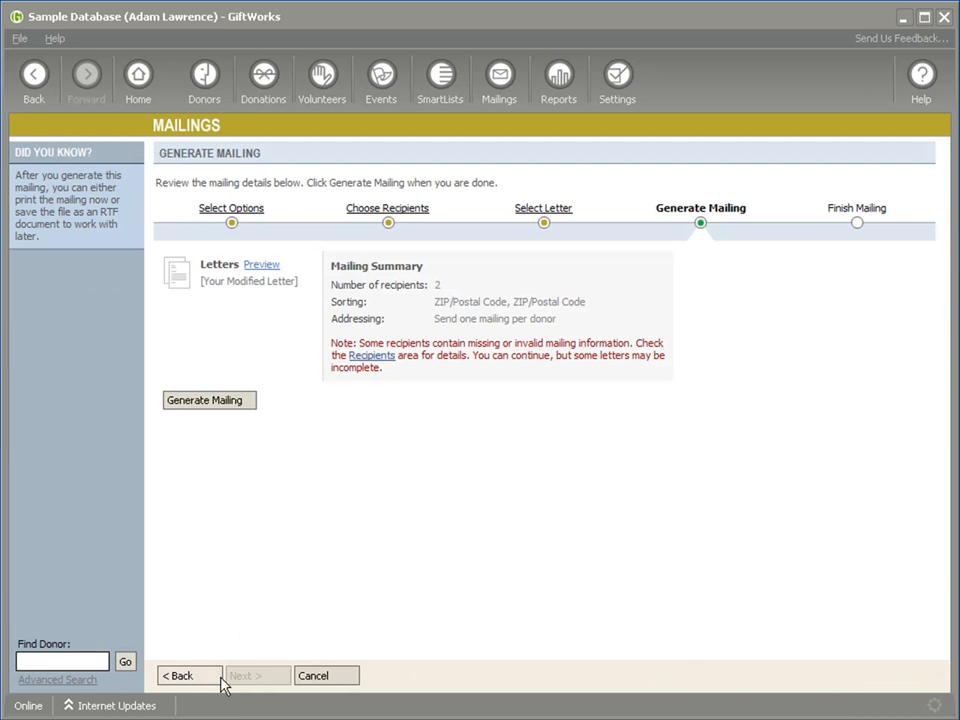
Return to the letter selection and open the Donor Gifts Letter Template for editing
{"action": "left_click", "coordinate": [183, 677]}
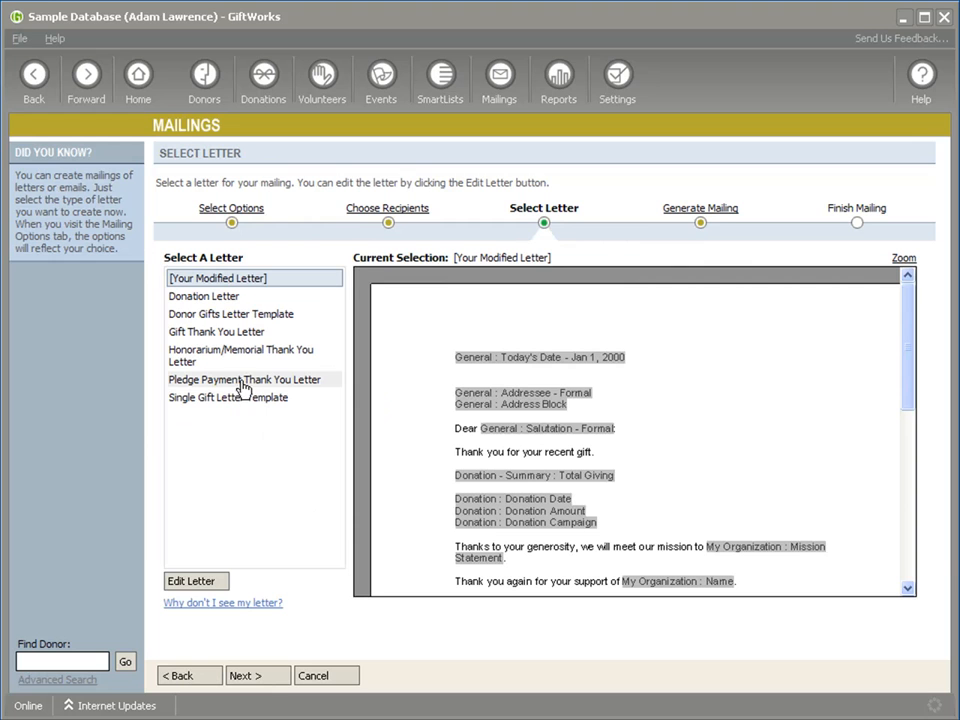
{"action": "left_click", "coordinate": [215, 314]}
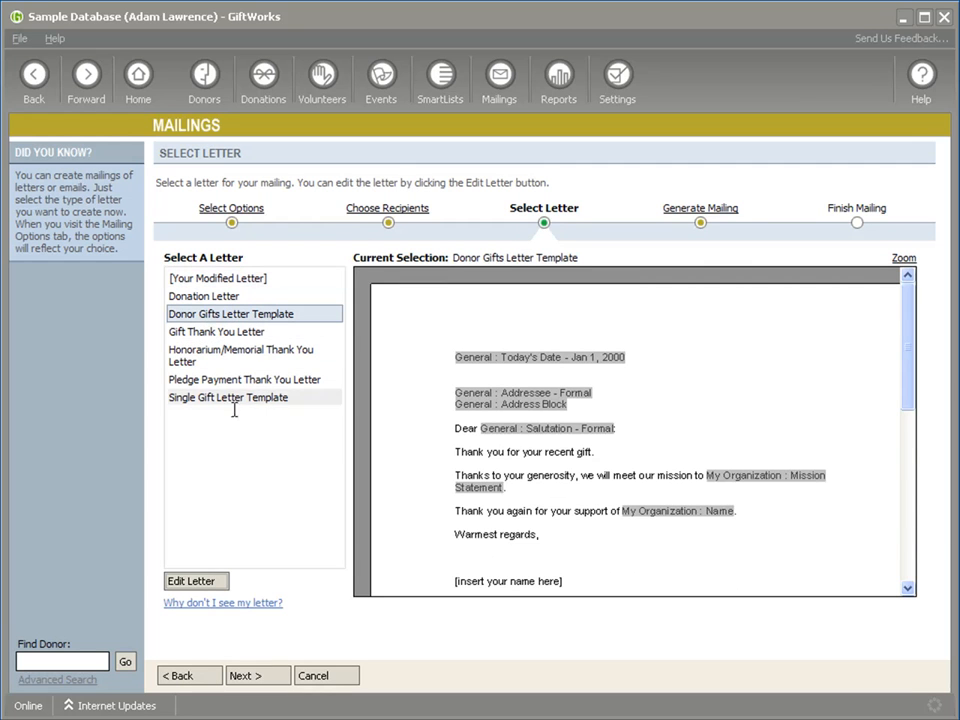
{"action": "left_click", "coordinate": [196, 582]}
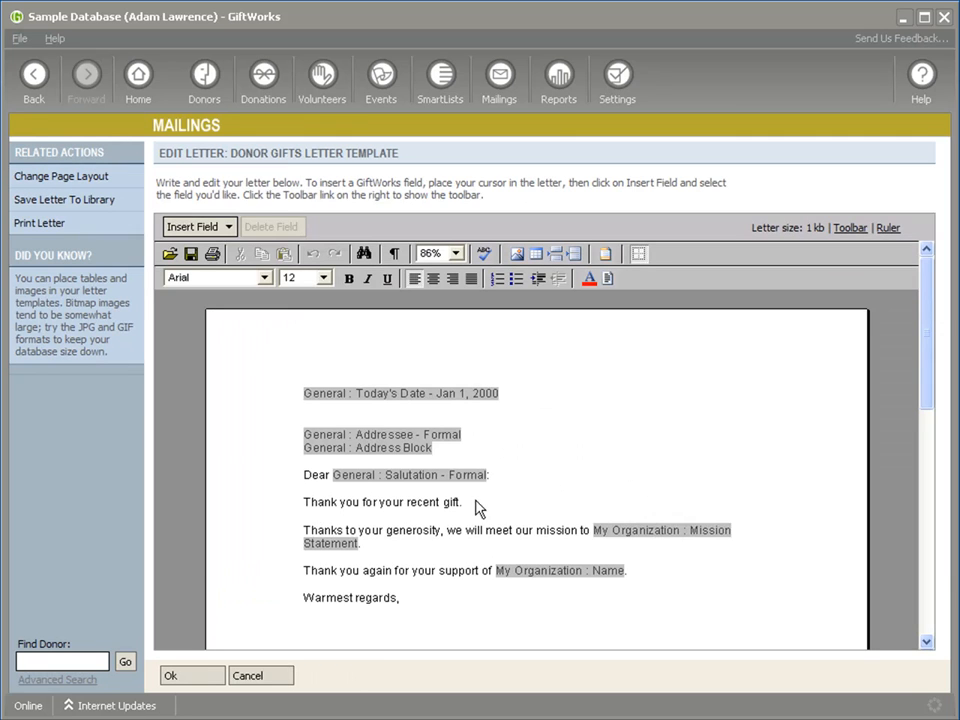
Insert the Donation Date field on a new line below "Thank you for your recent gift." and the Donation Amount field directly beneath it
{"action": "left_click", "coordinate": [506, 502]}
{"action": "key", "text": "Return"}
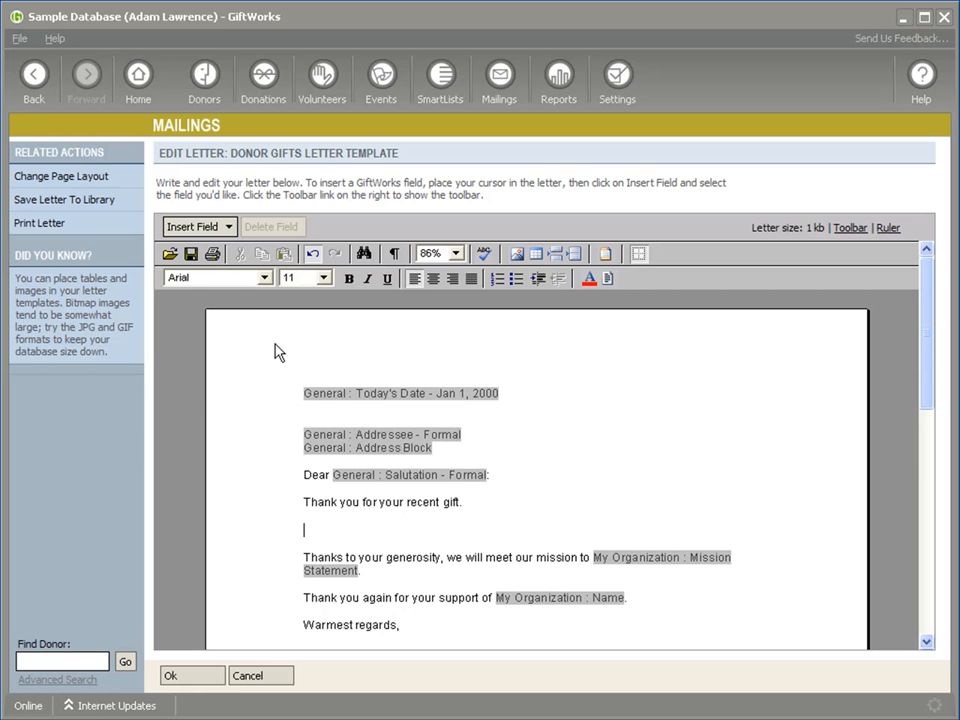
{"action": "left_click", "coordinate": [226, 227]}
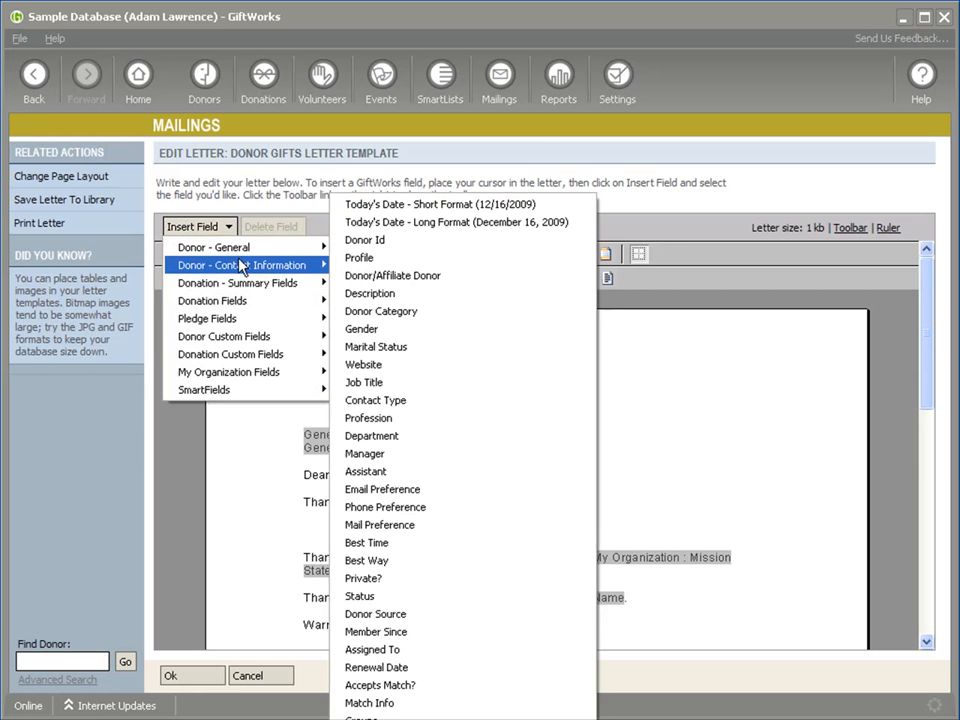
{"action": "mouse_move", "coordinate": [240, 310]}
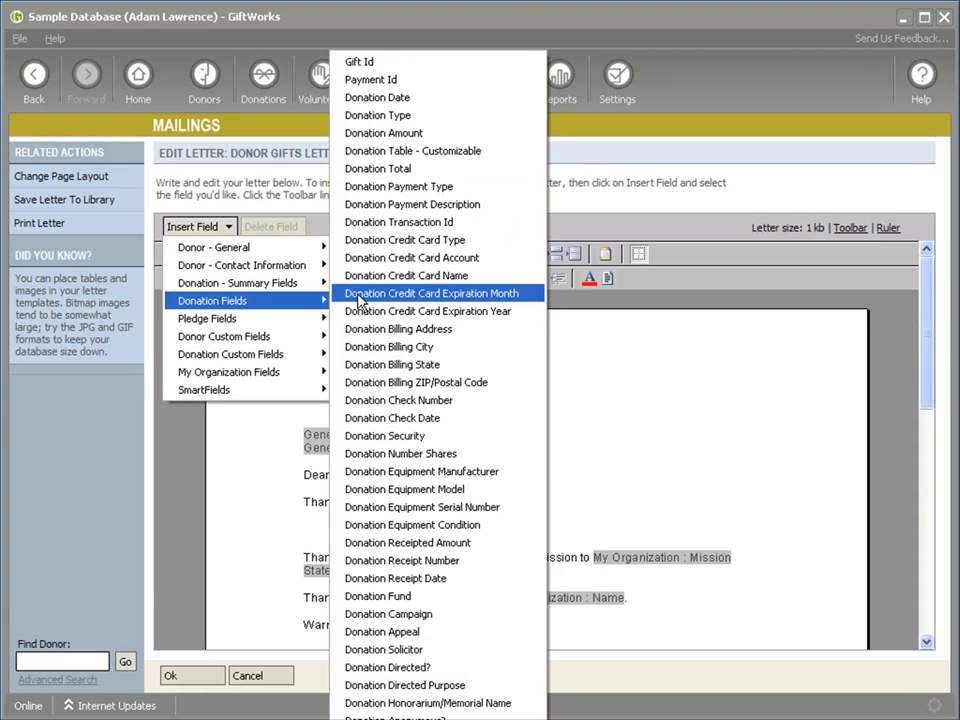
{"action": "left_click", "coordinate": [432, 98]}
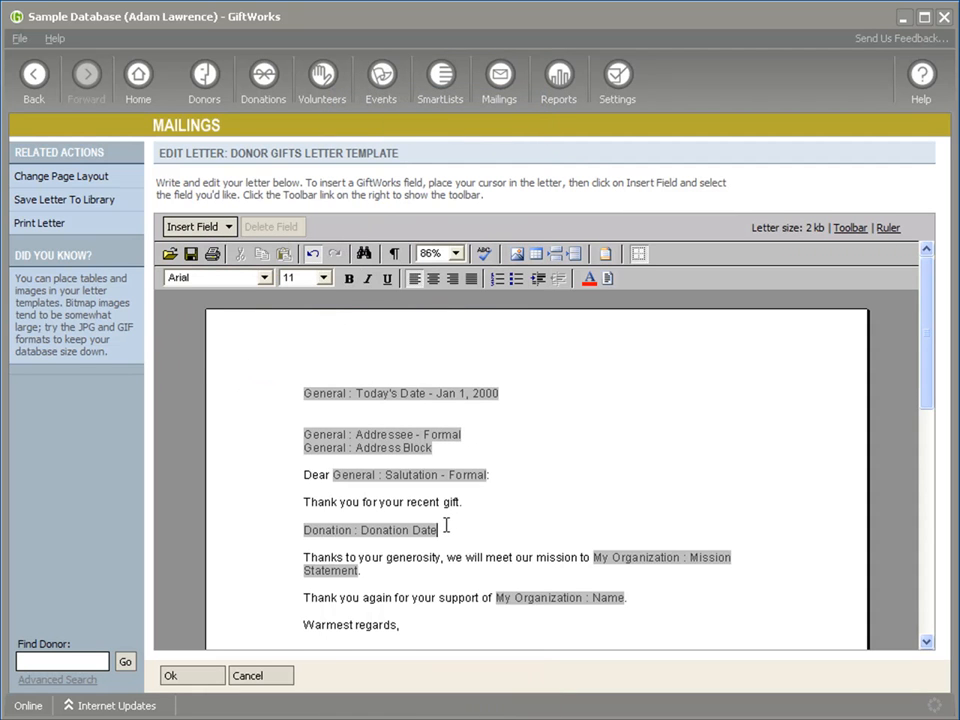
{"action": "key", "text": "Return"}
{"action": "left_click", "coordinate": [227, 227]}
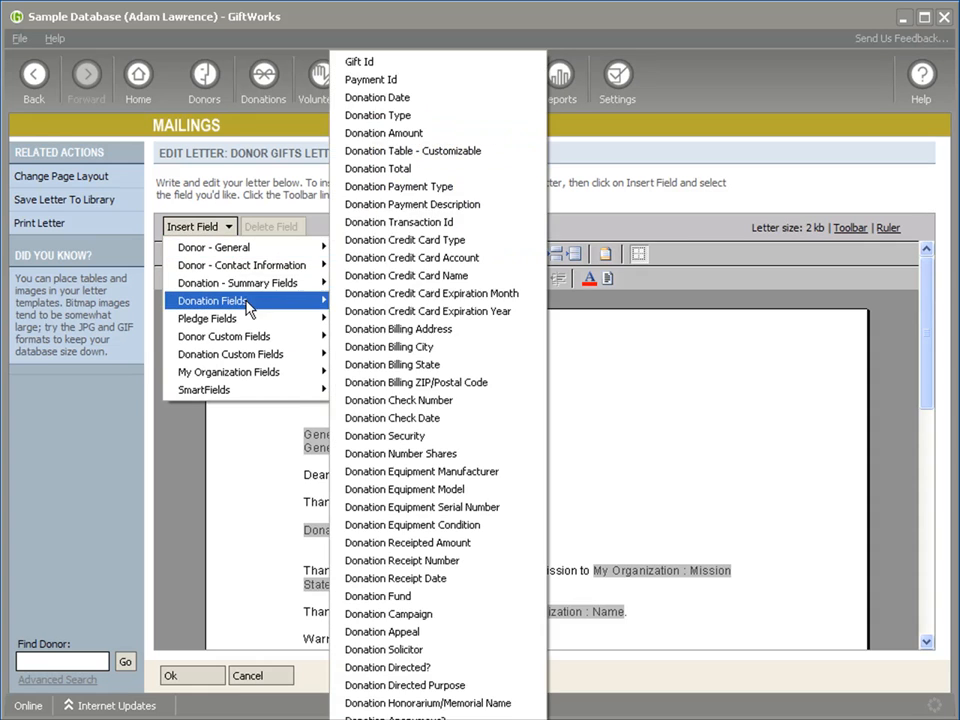
{"action": "left_click", "coordinate": [402, 133]}
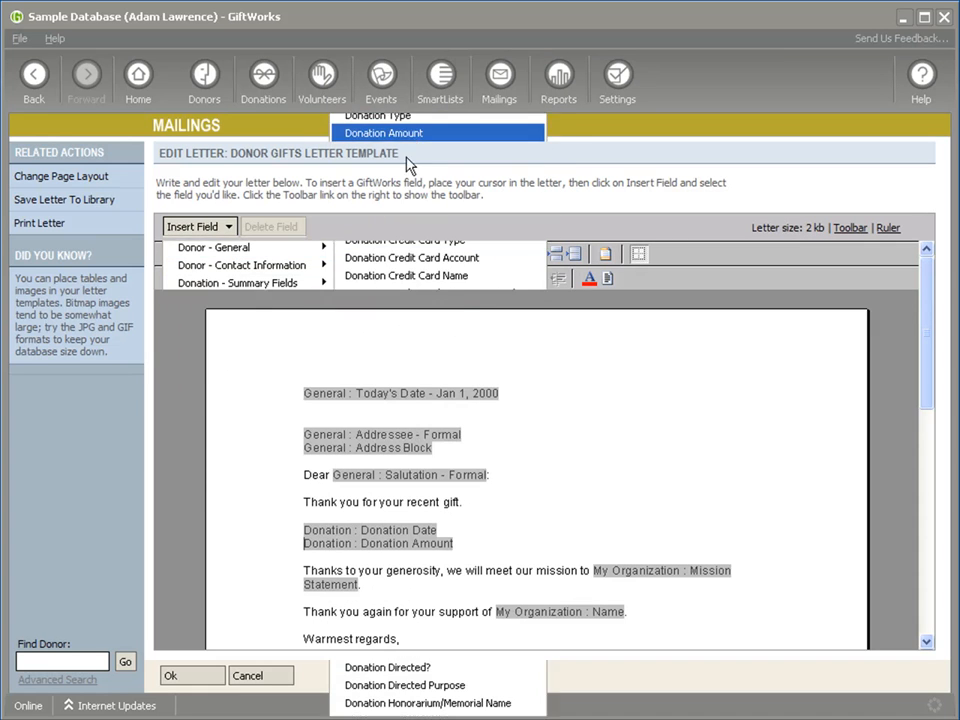
Insert a customizable donation table with all columns visible on a new line above the Donation Date field, and accept the letter edits
{"action": "left_click", "coordinate": [479, 497]}
{"action": "key", "text": "Return"}
{"action": "left_click", "coordinate": [227, 227]}
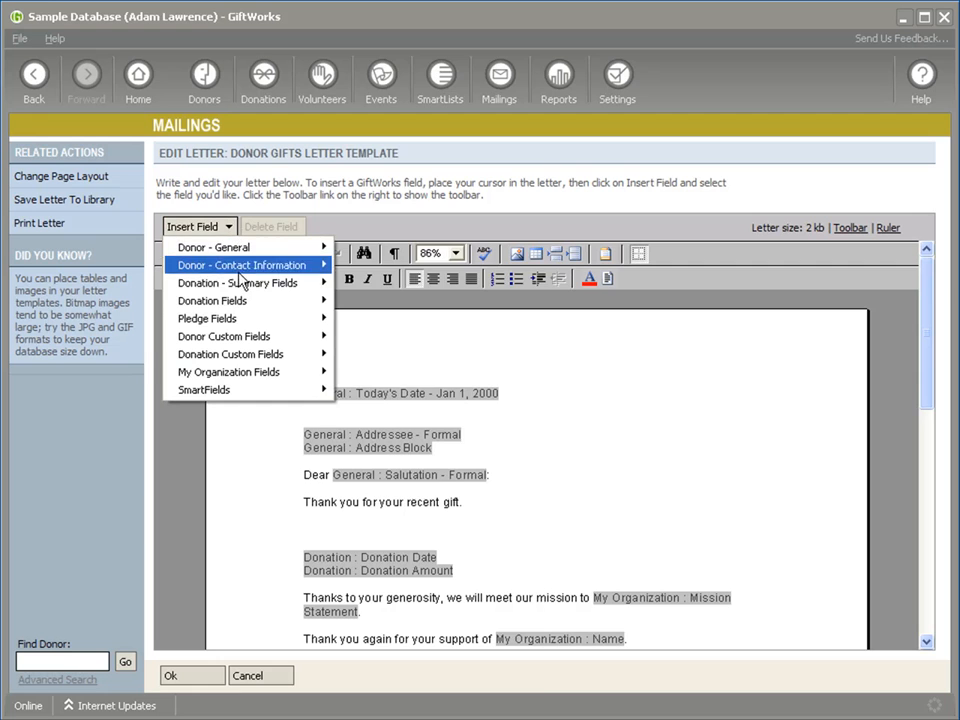
{"action": "mouse_move", "coordinate": [241, 306]}
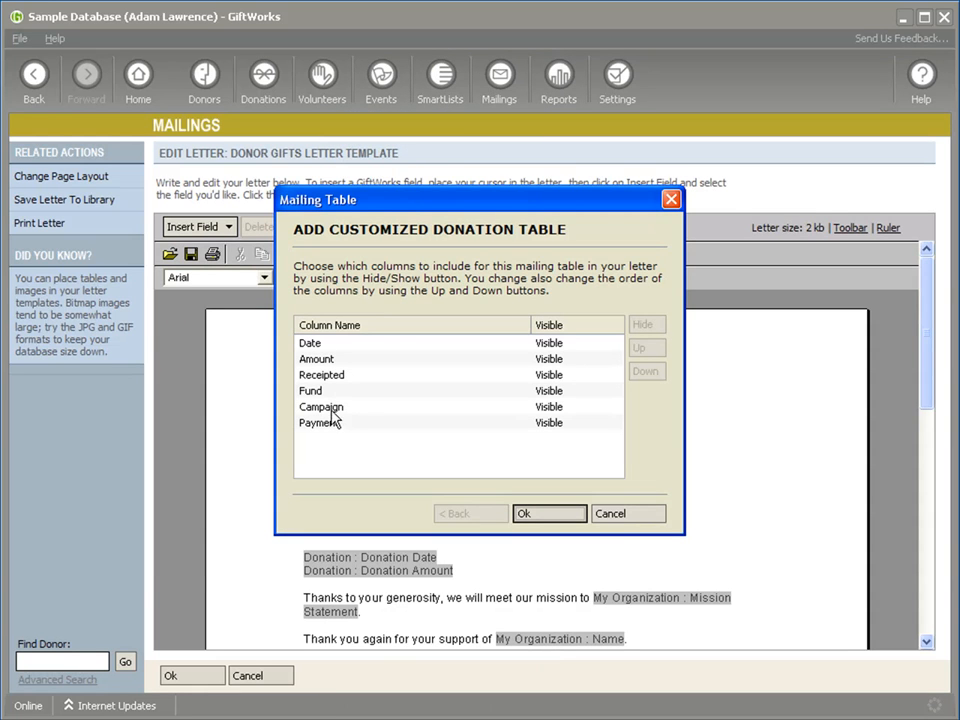
{"action": "left_click", "coordinate": [540, 517]}
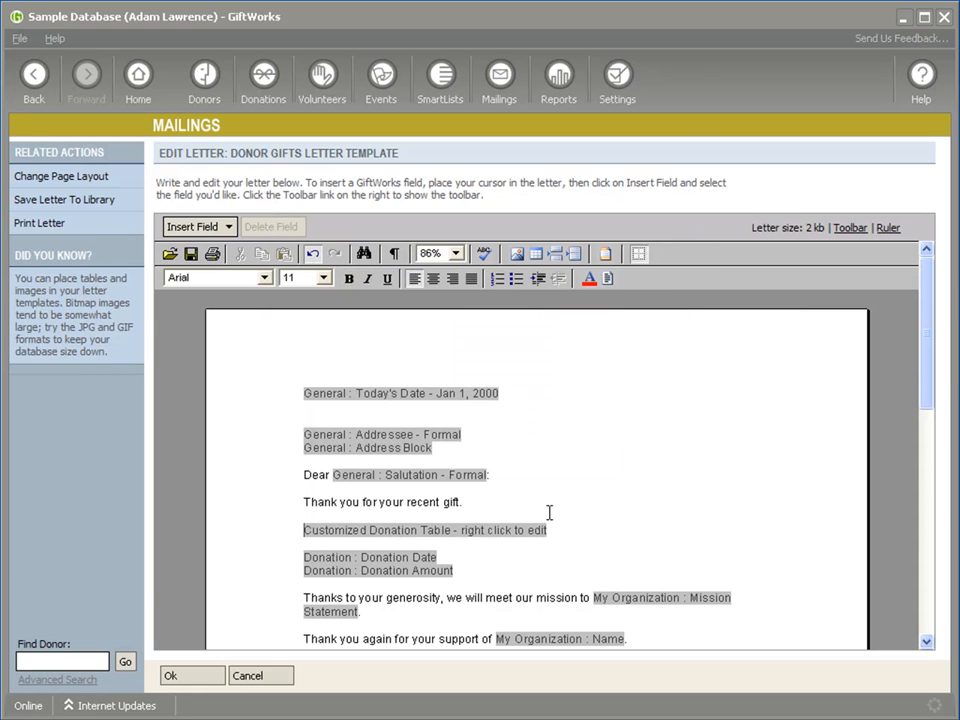
{"action": "left_click", "coordinate": [190, 682]}
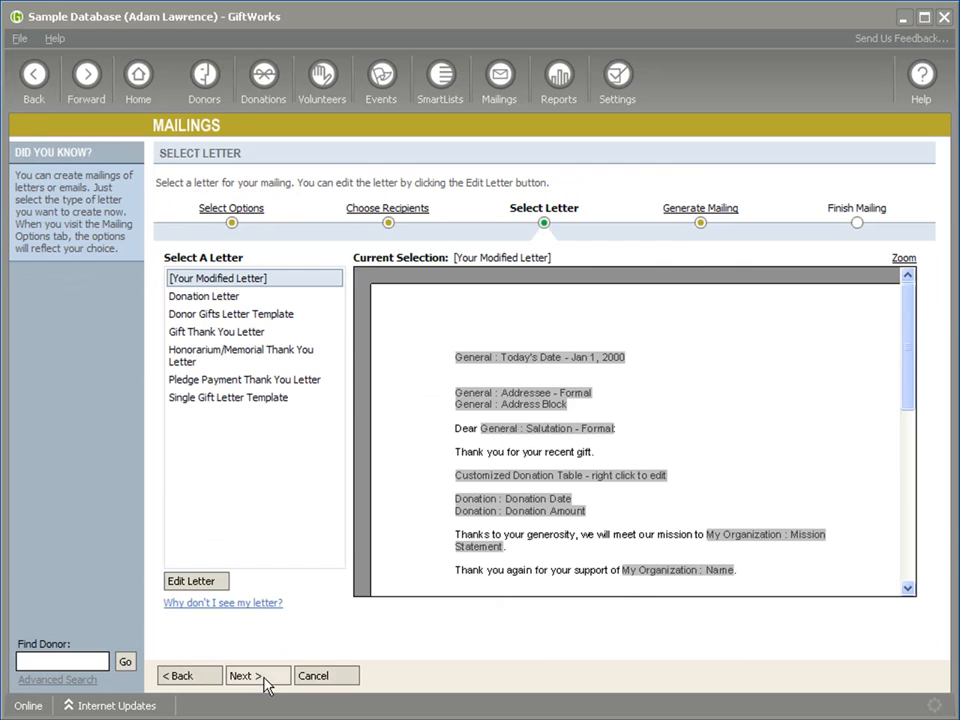
Preview the modified letter for each donor, comparing the donation table with the single Donation Date and Donation Amount fields
{"action": "left_click", "coordinate": [250, 676]}
{"action": "left_click", "coordinate": [257, 272]}
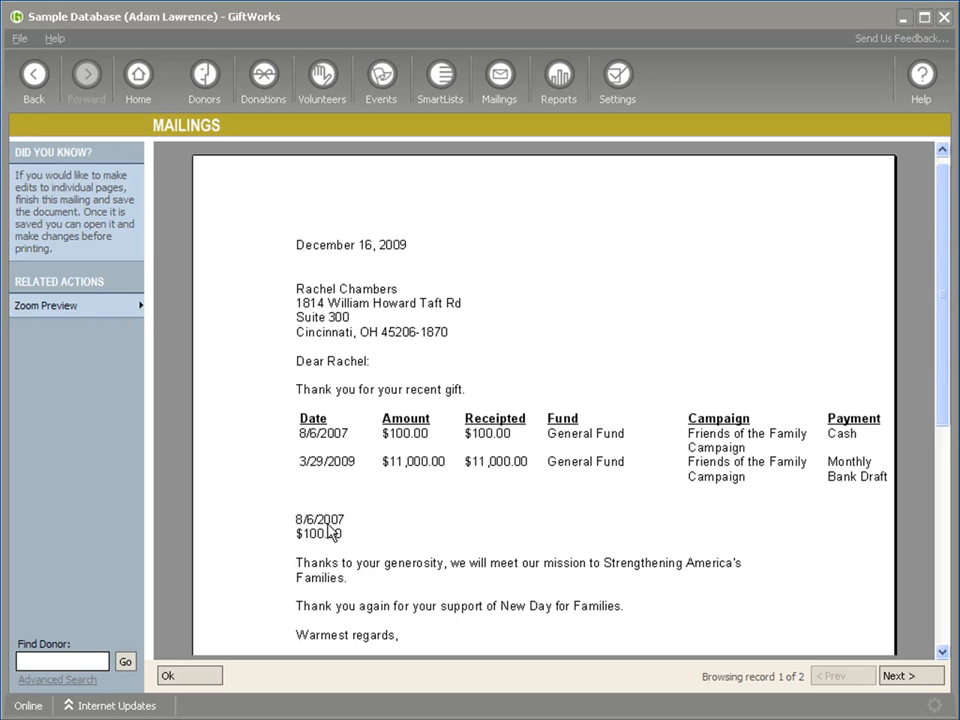
{"action": "left_click", "coordinate": [910, 677]}
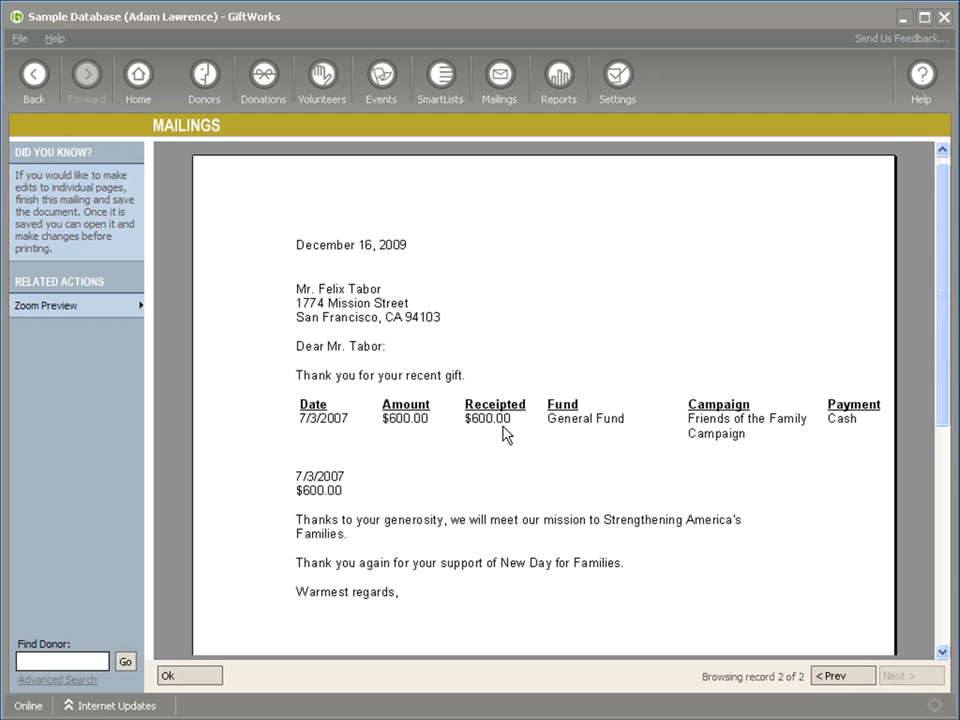